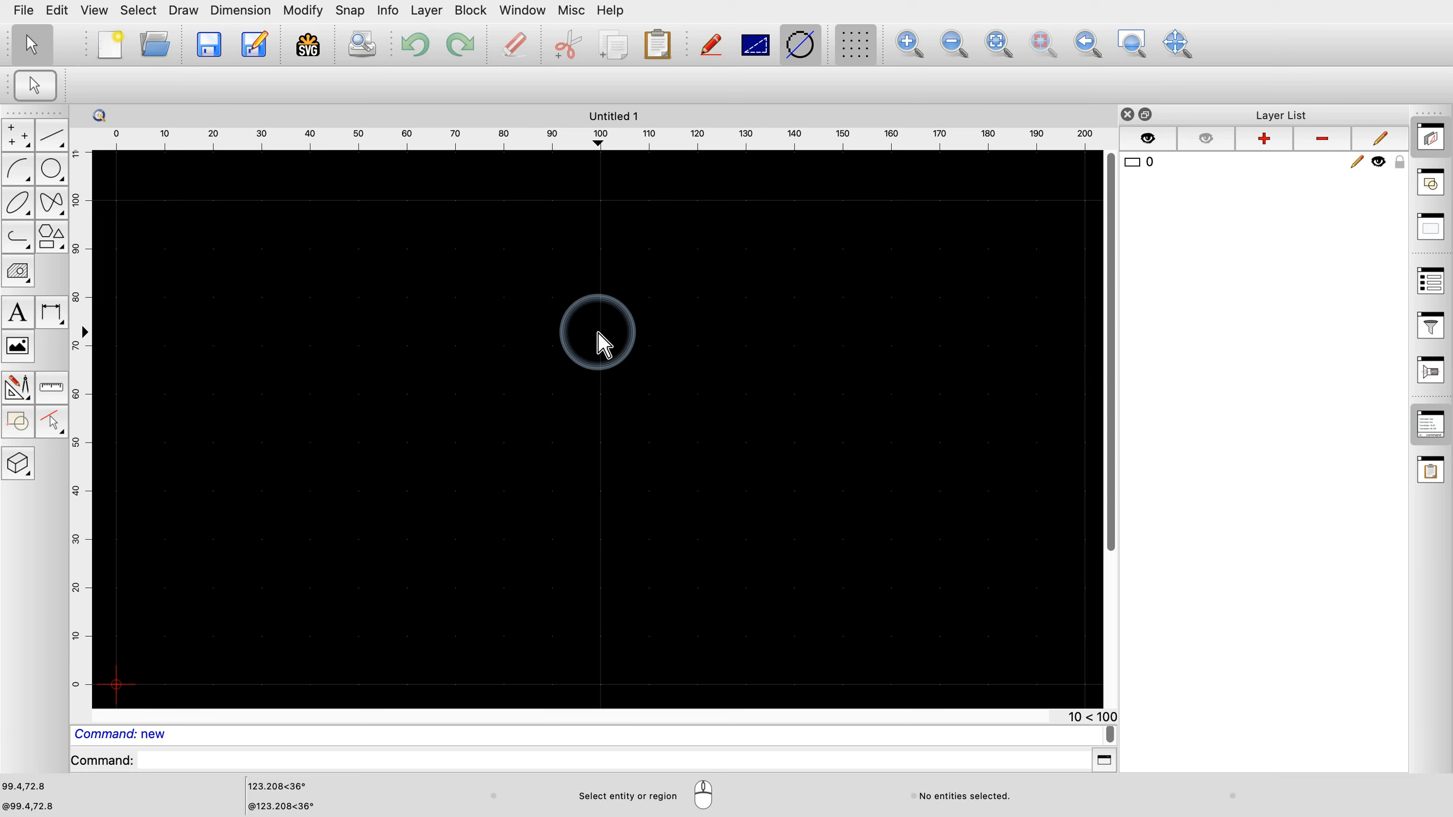
- Draw a 90-unit horizontal line from grid point (60,30) to (150,30) and finish the Line command
{"action": "key", "text": "l"}
{"action": "key", "text": "i"}
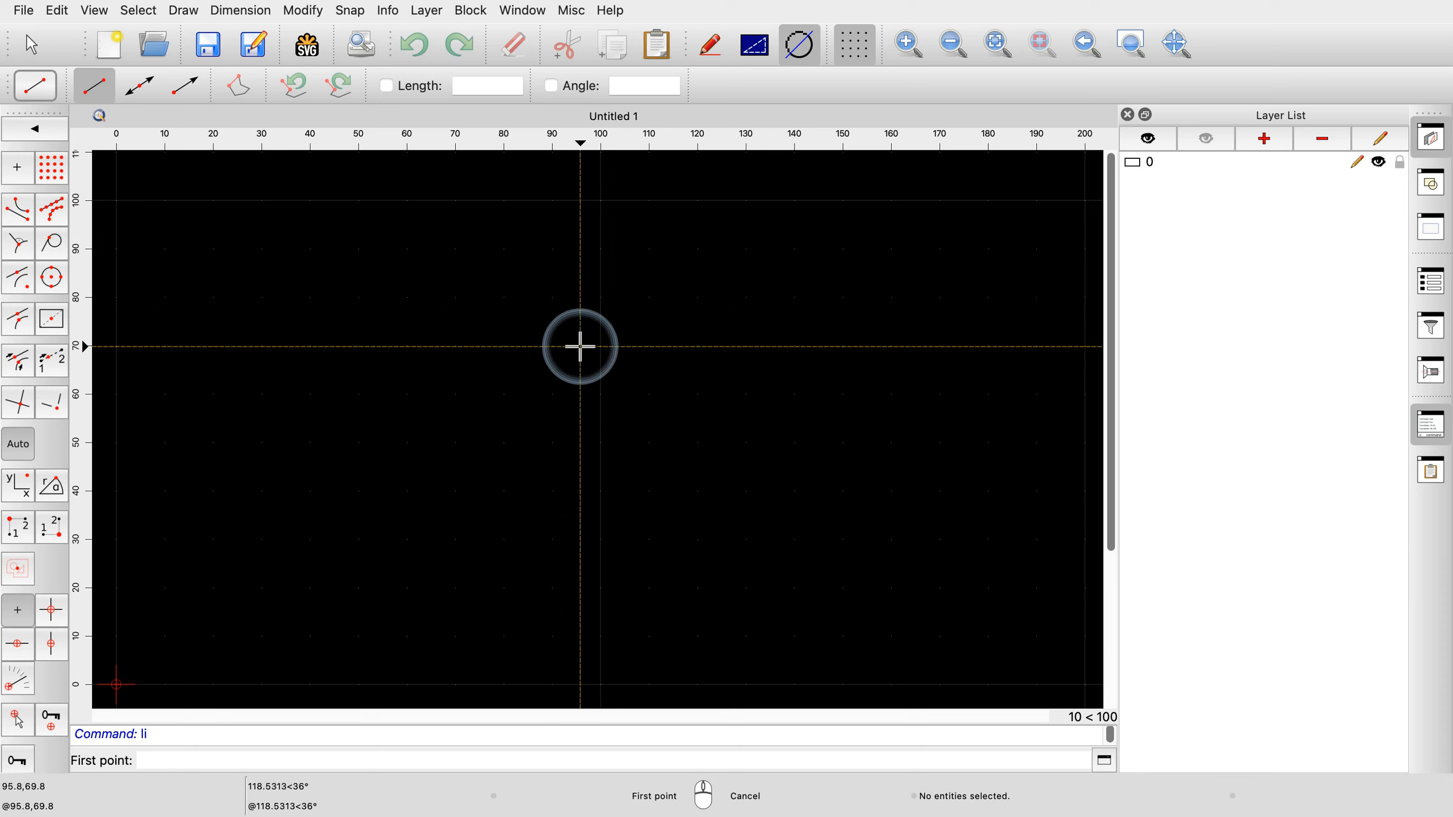
{"action": "left_click", "coordinate": [407, 538]}
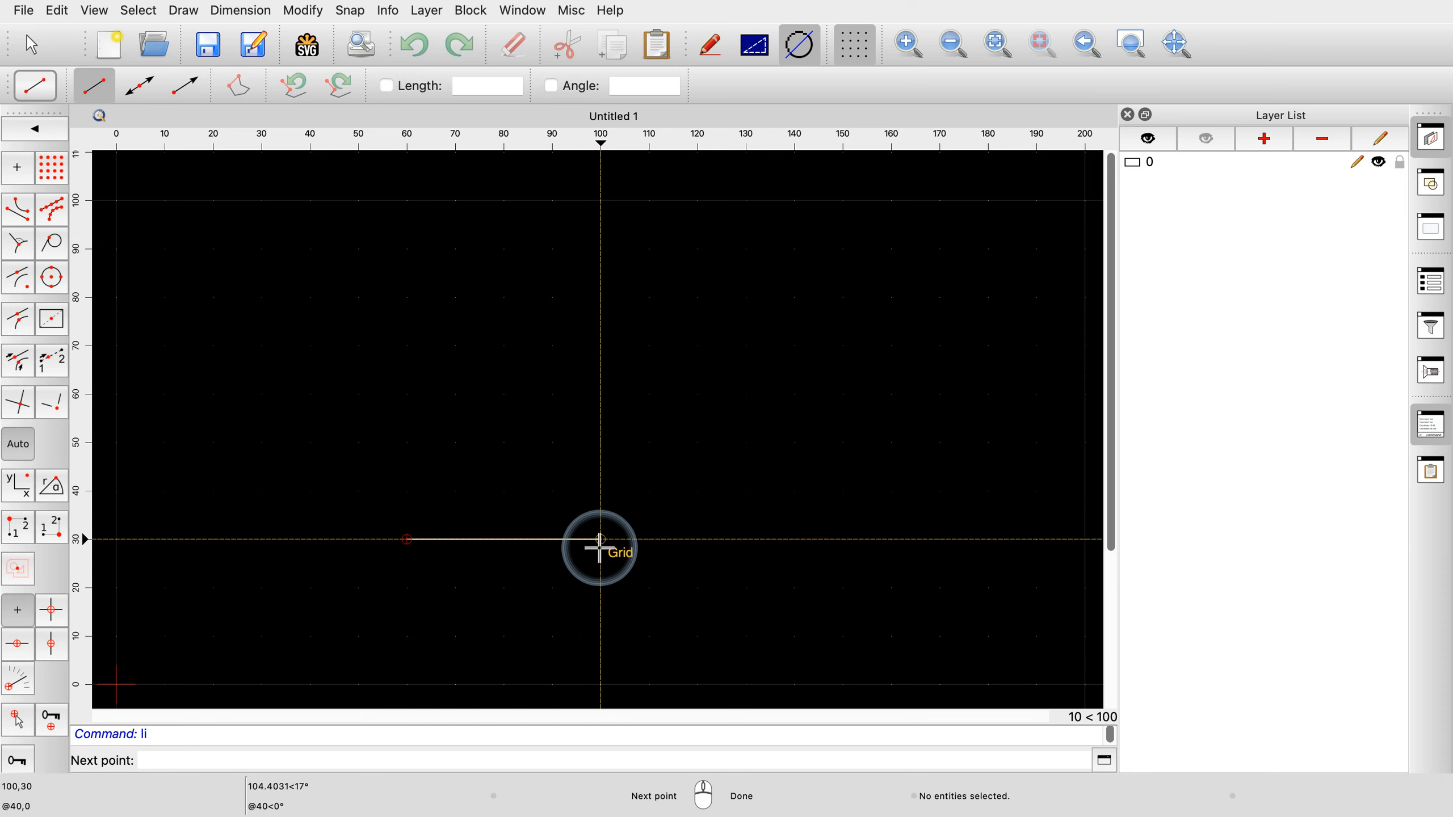
{"action": "left_click", "coordinate": [843, 538]}
{"action": "right_click", "coordinate": [858, 513]}
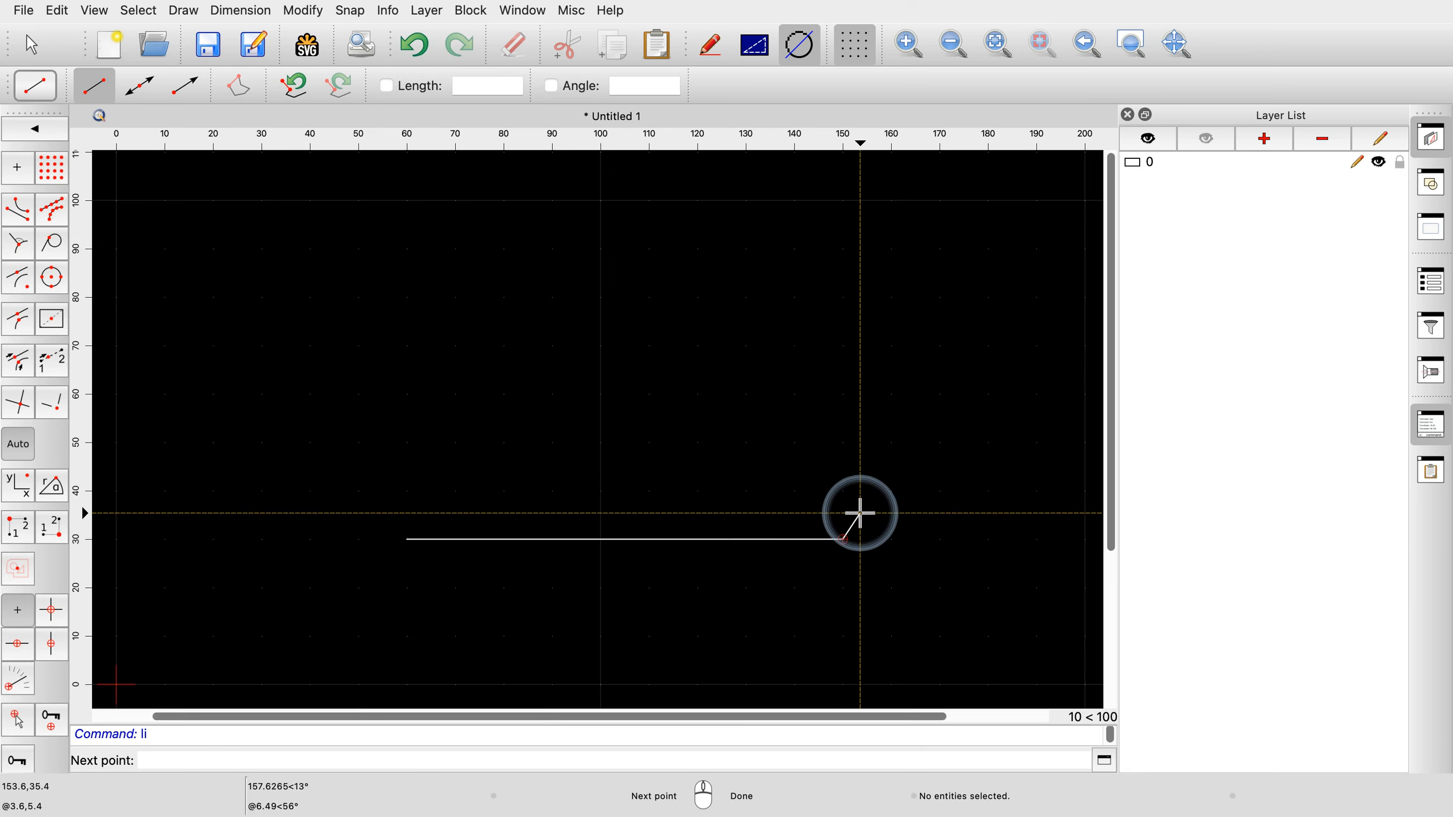
{"action": "right_click", "coordinate": [862, 510]}
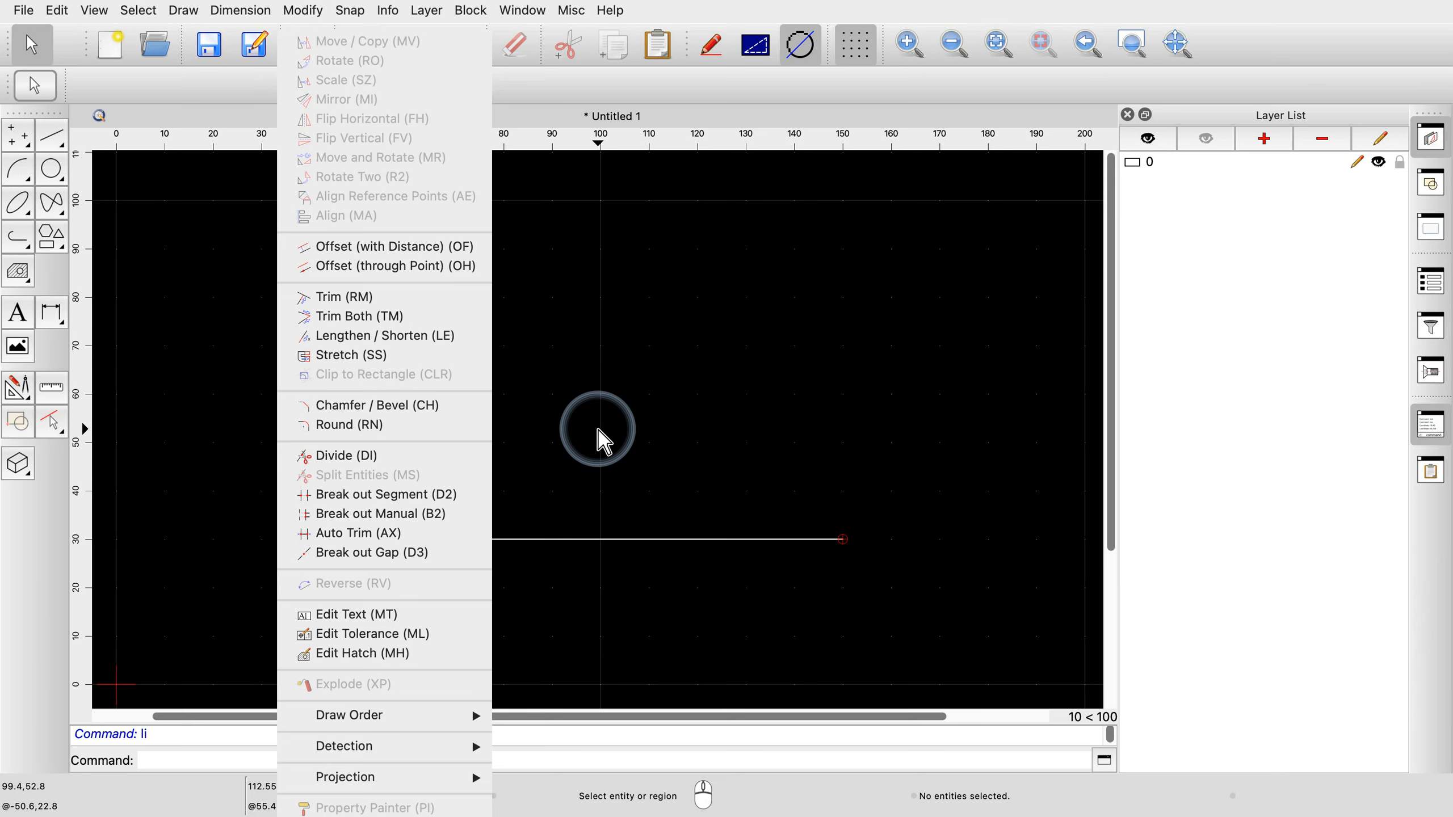
{"action": "key", "text": "Escape"}
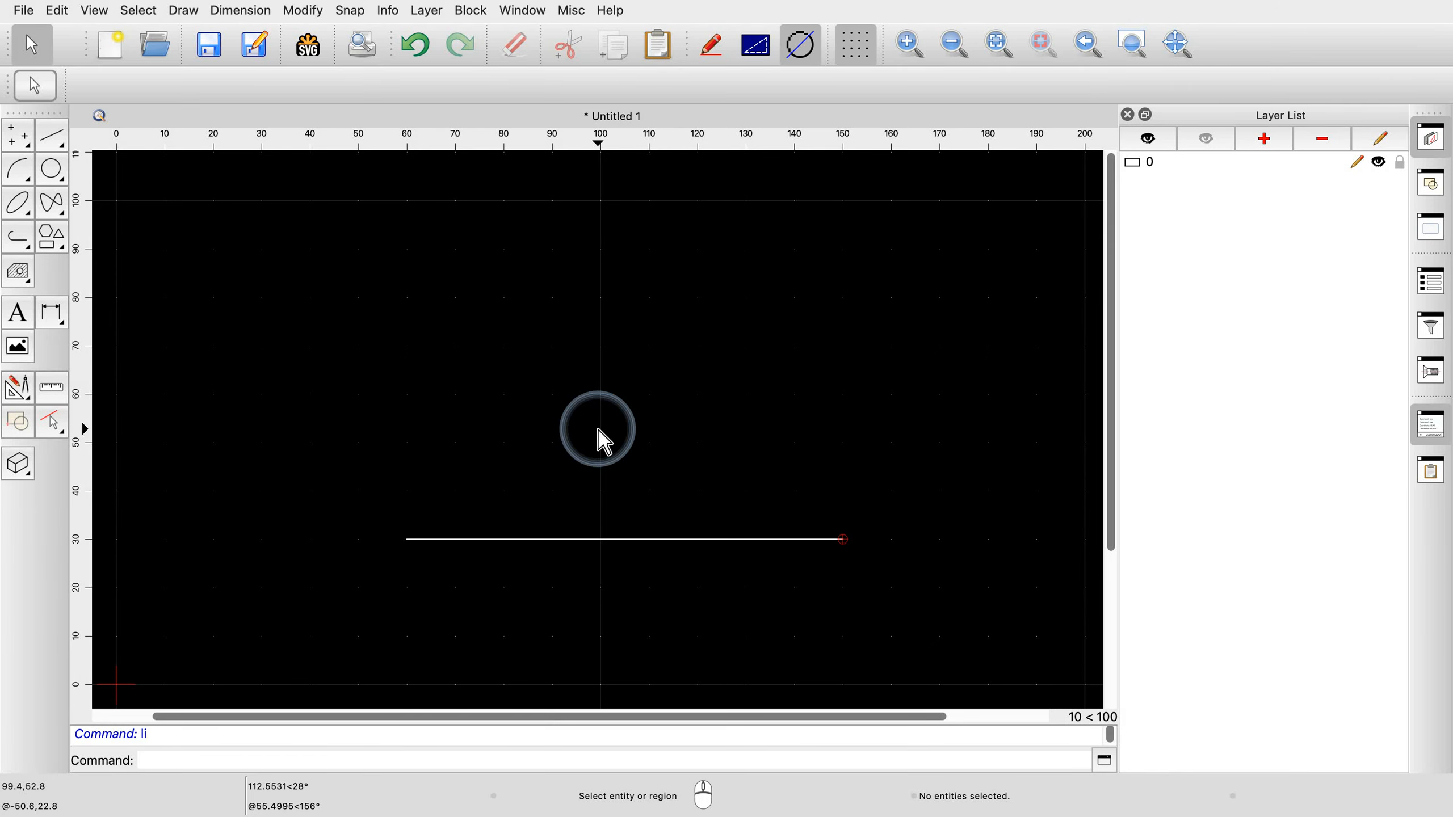
{"action": "left_click", "coordinate": [57, 143]}
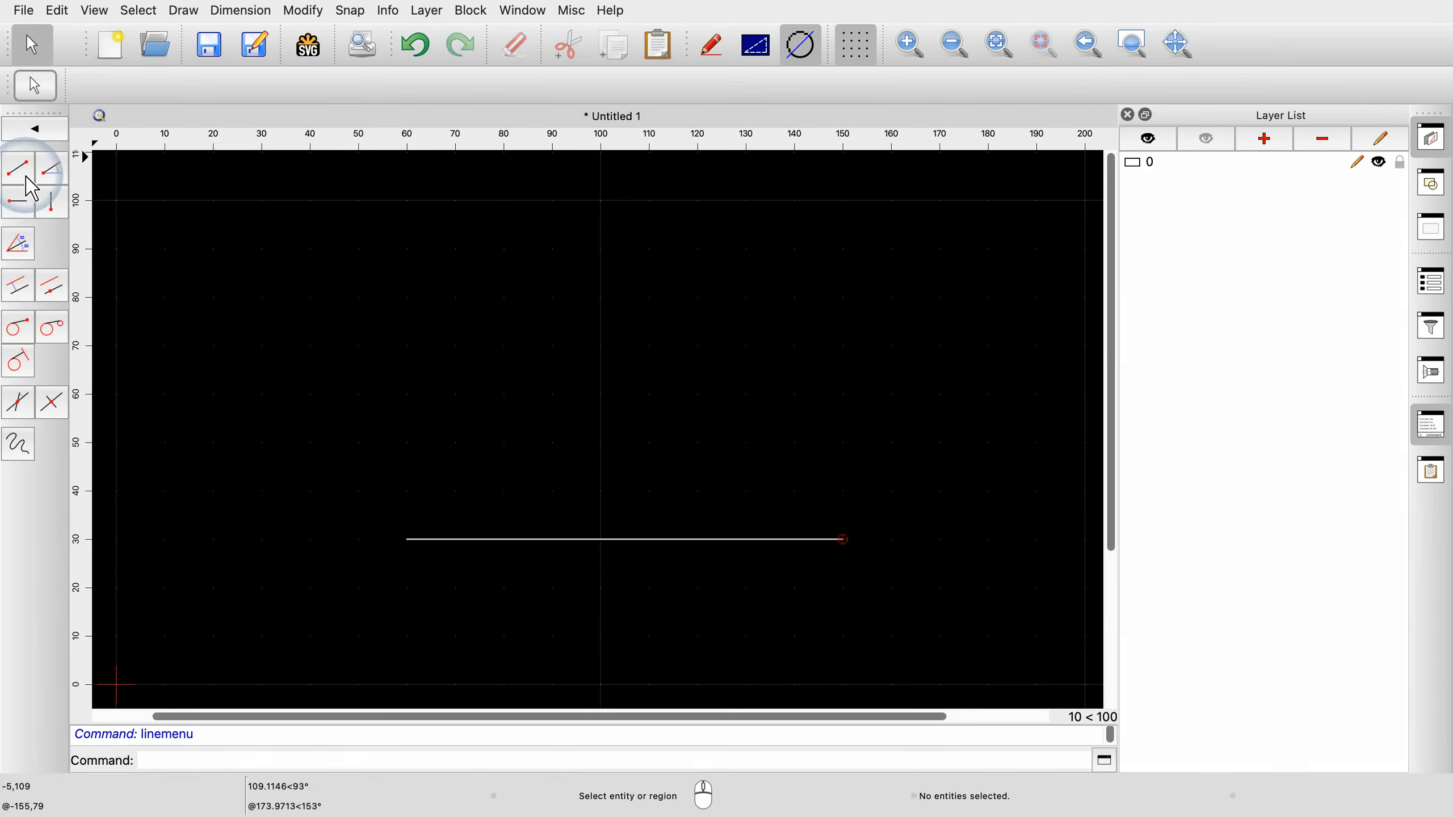
{"action": "left_click", "coordinate": [53, 139]}
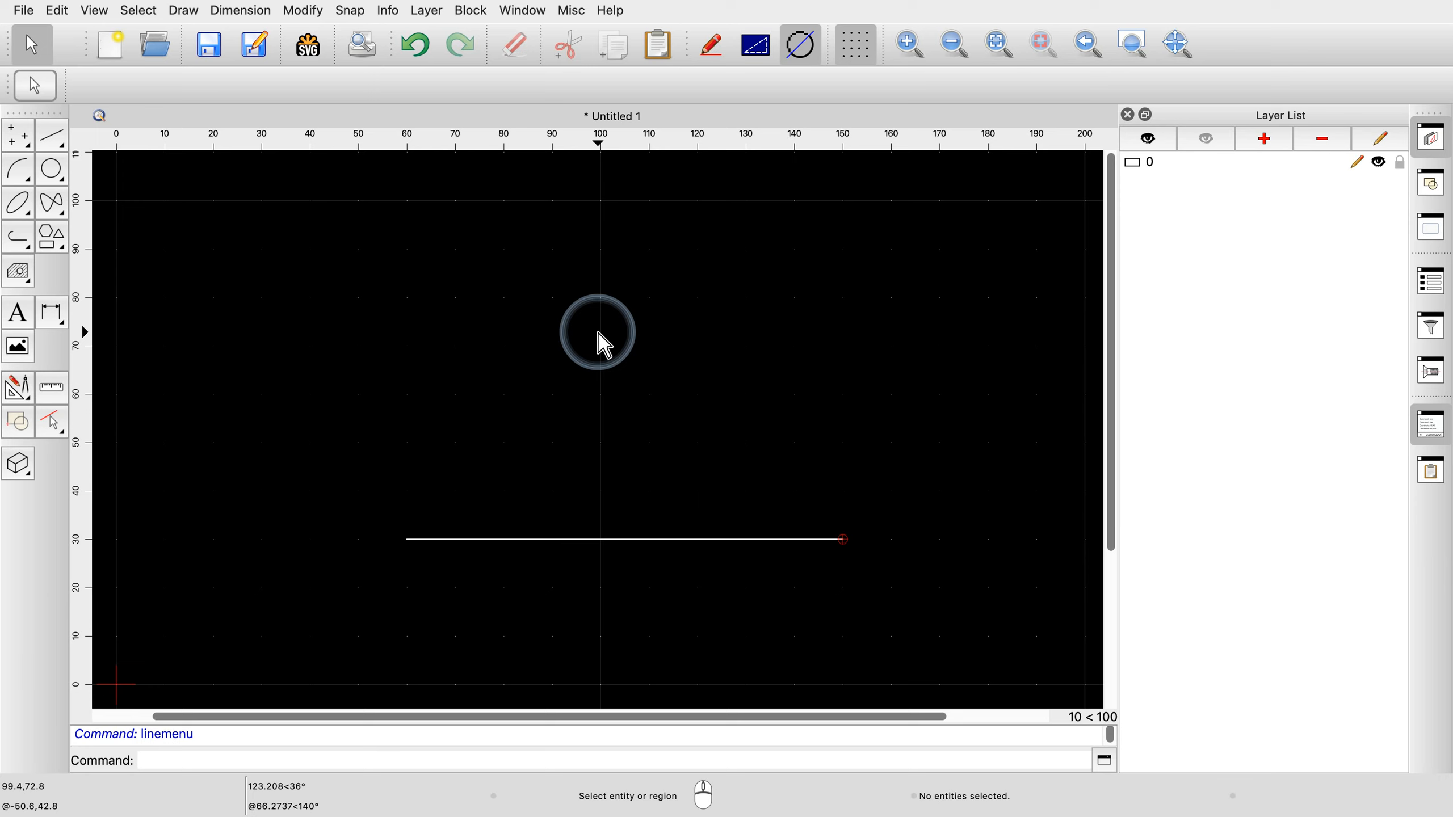
- Create one parallel line 22.5 units above the horizontal base line
{"action": "key", "text": "l"}
{"action": "key", "text": "p"}
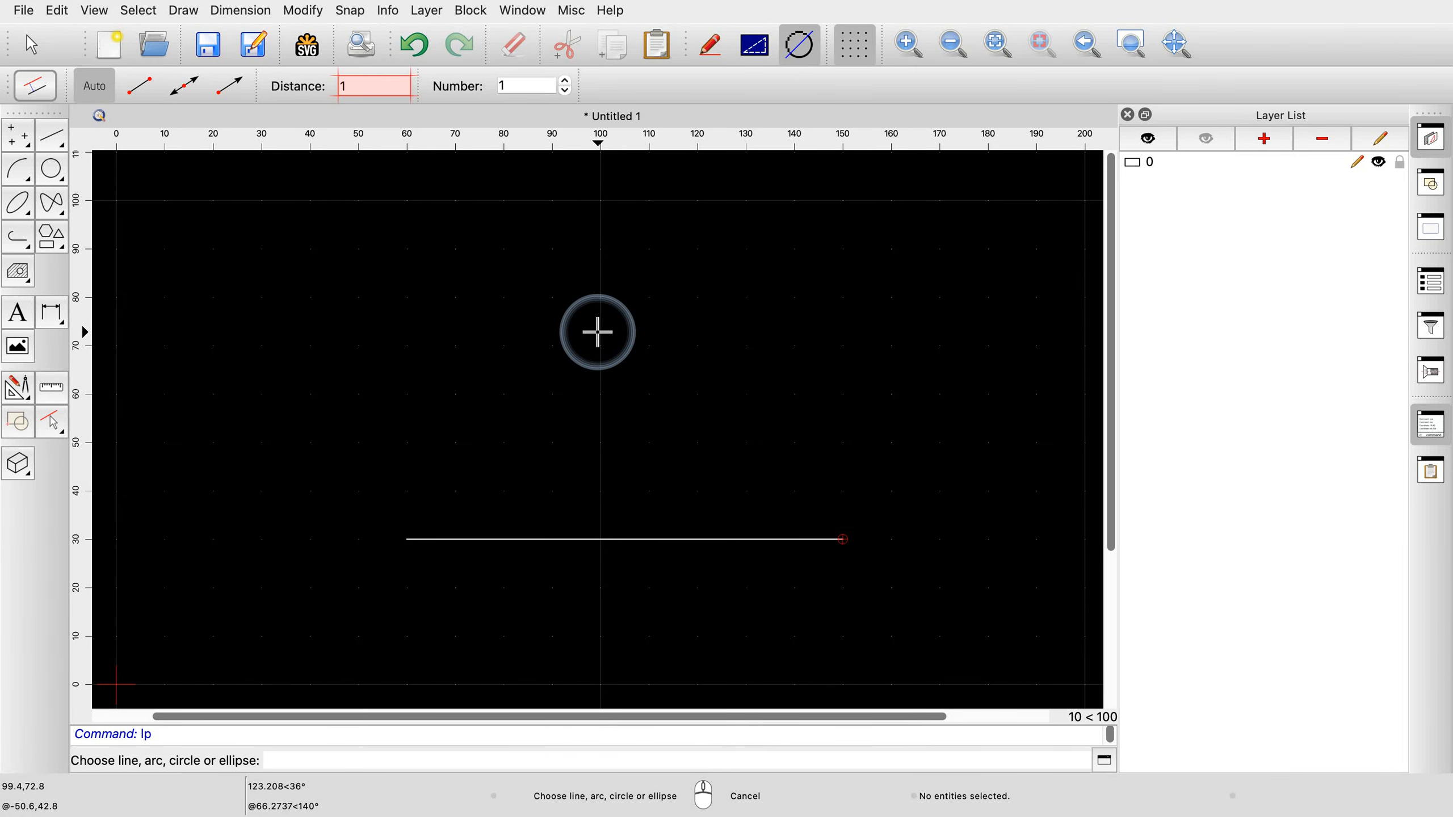
{"action": "type", "text": "22"}
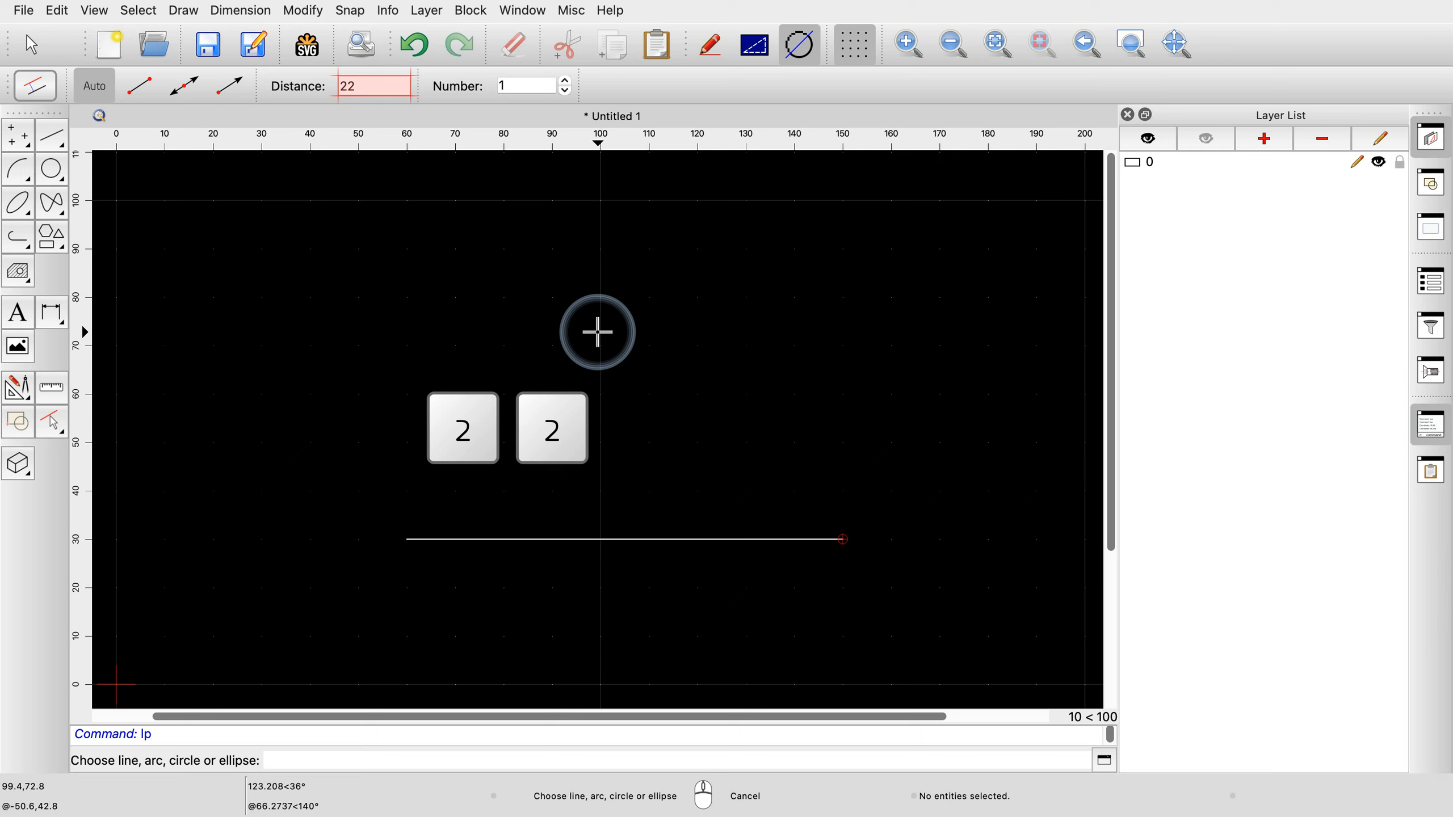
{"action": "type", "text": ".5"}
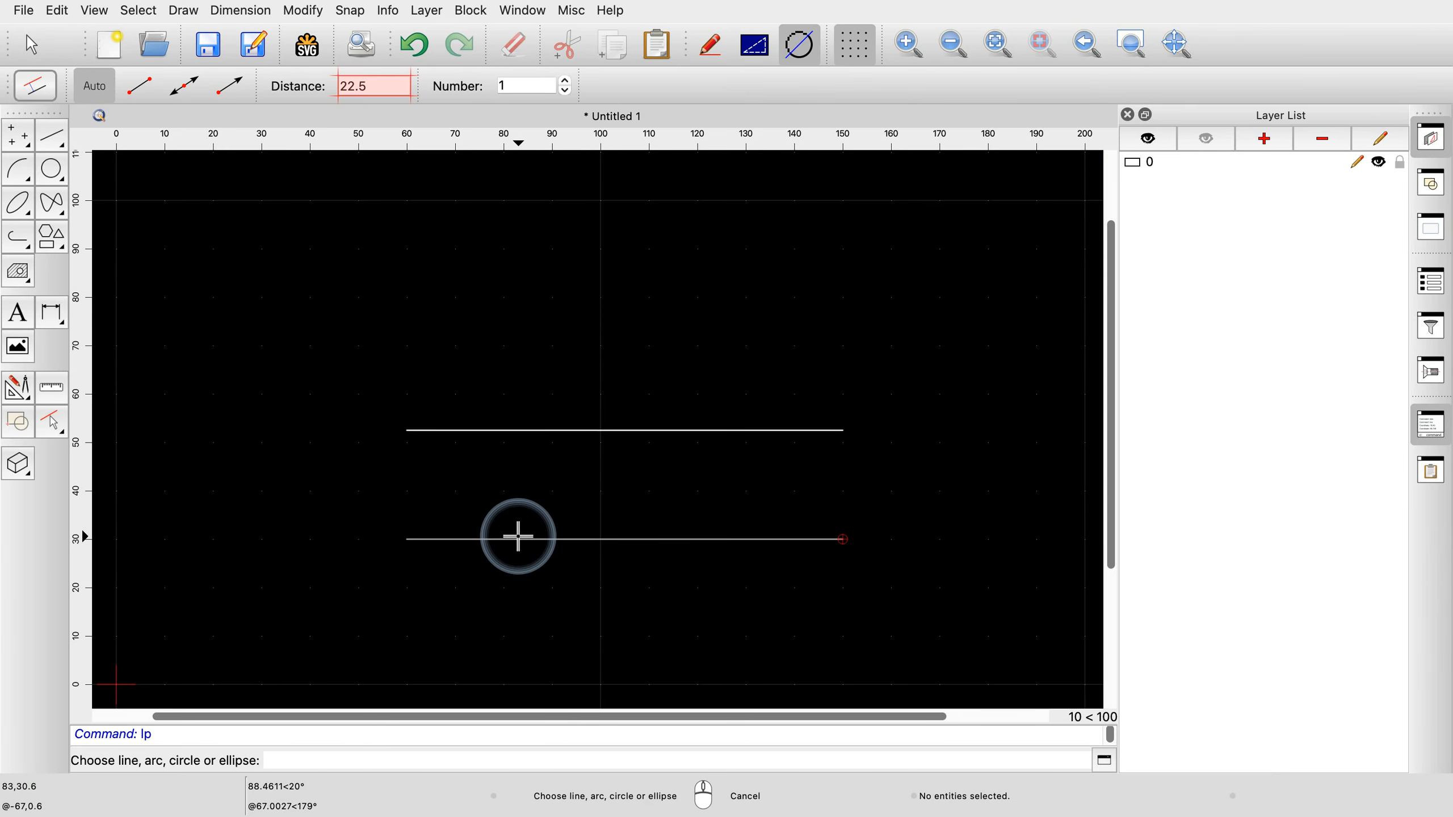
{"action": "key", "text": "Escape"}
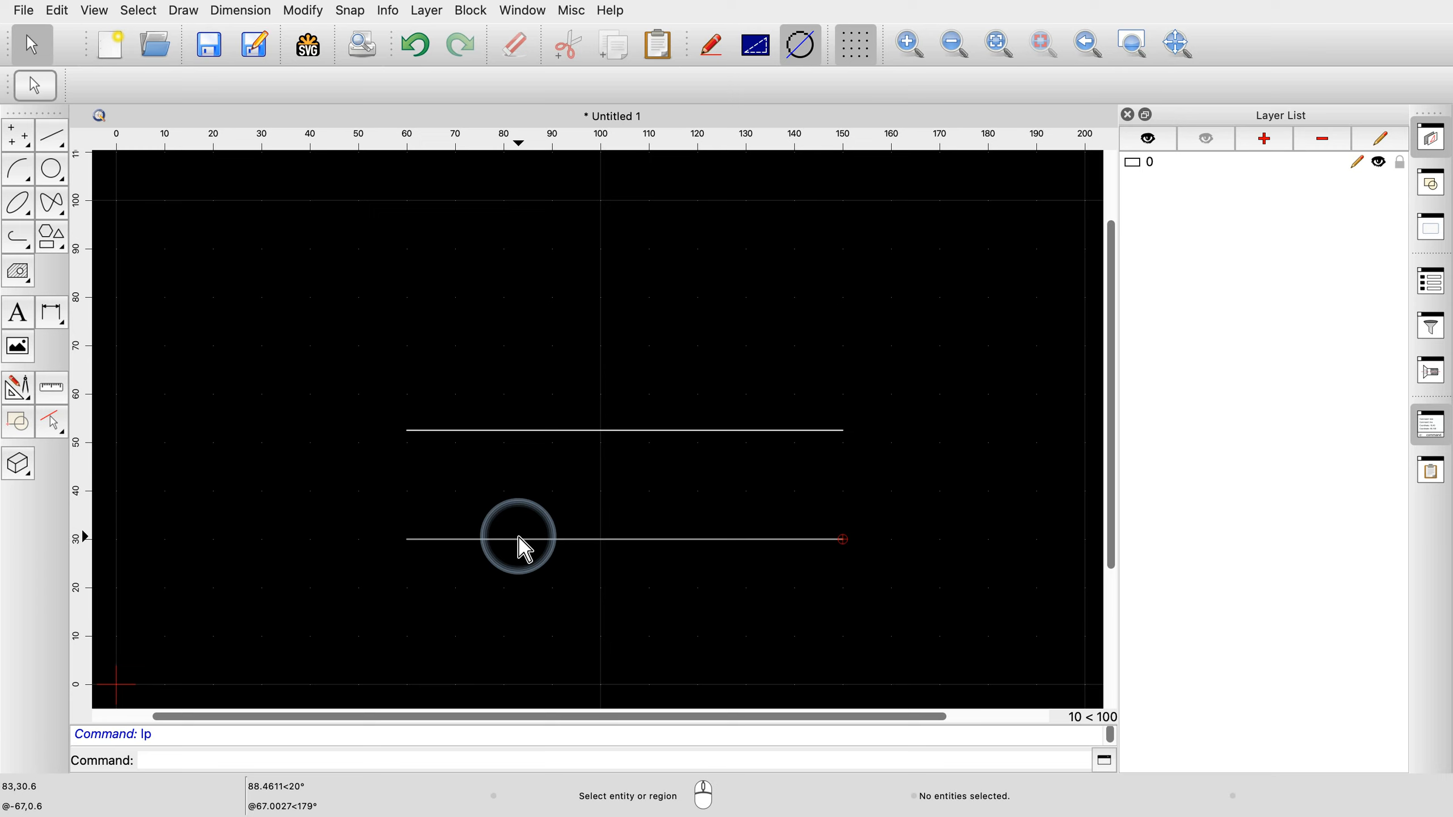
- Draw a vertical line 52.8 units long upward from the base line's left endpoint
{"action": "key", "text": "l"}
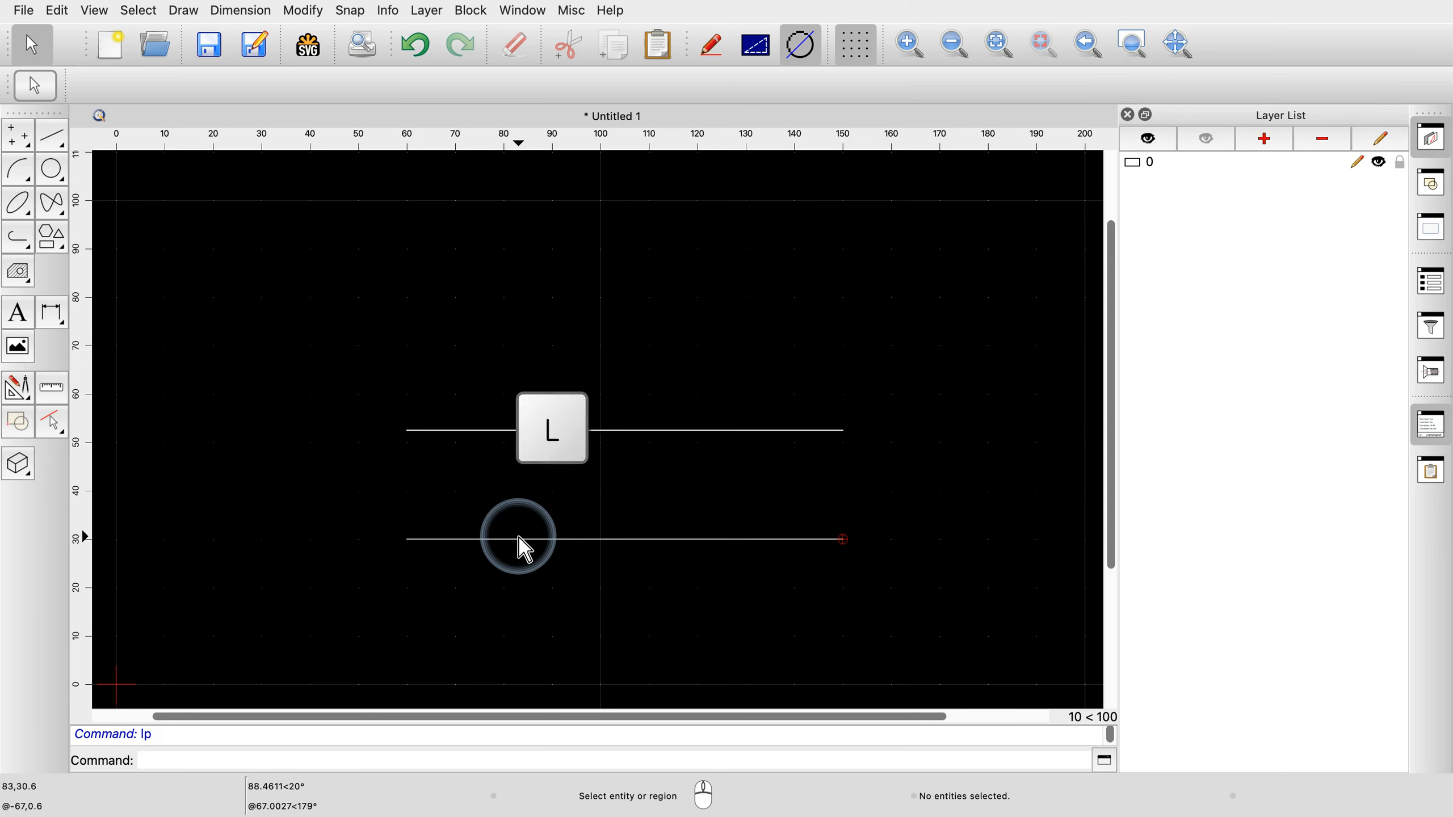
{"action": "key", "text": "i"}
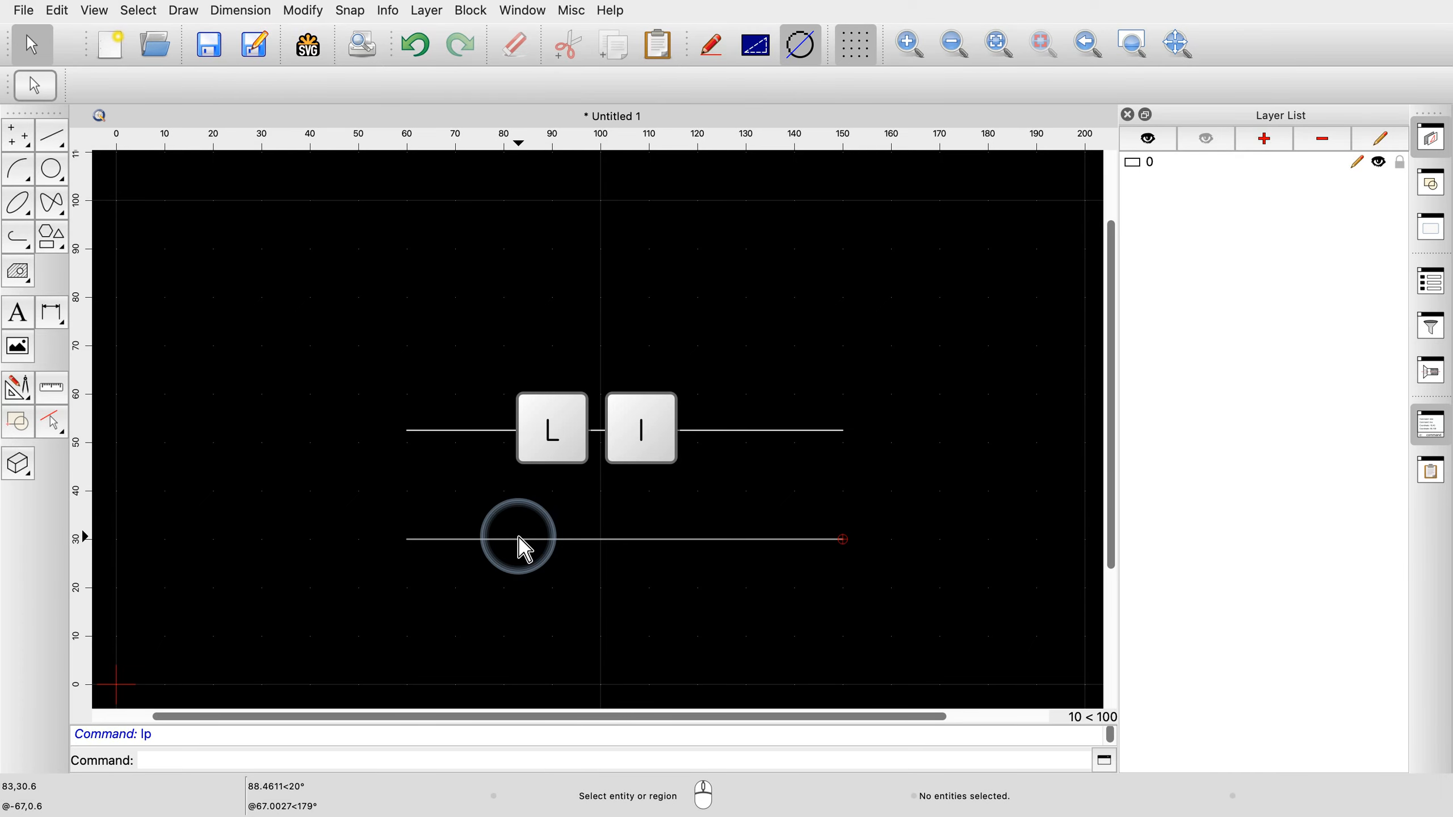
{"action": "left_click", "coordinate": [406, 539]}
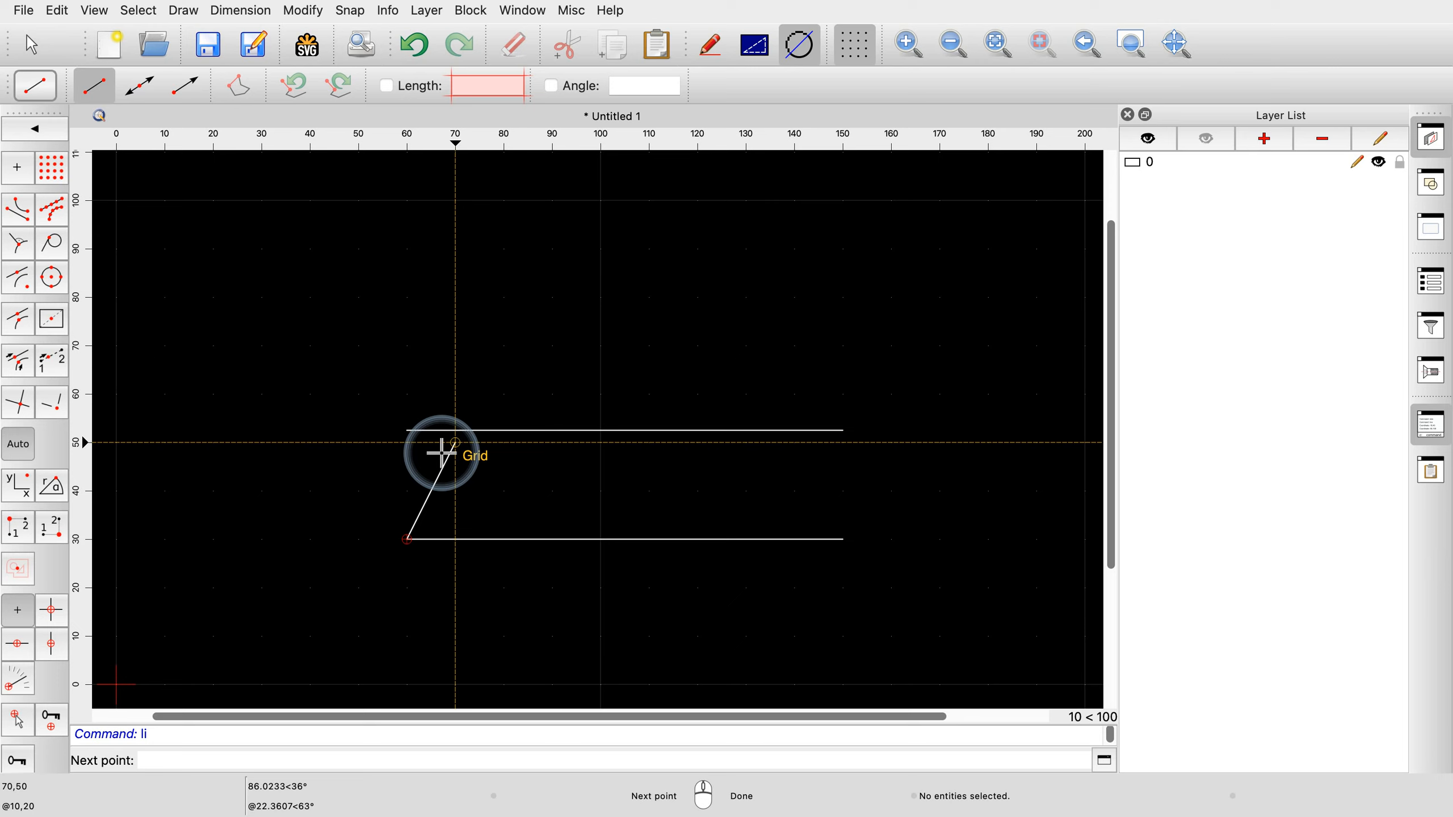
{"action": "type", "text": "5"}
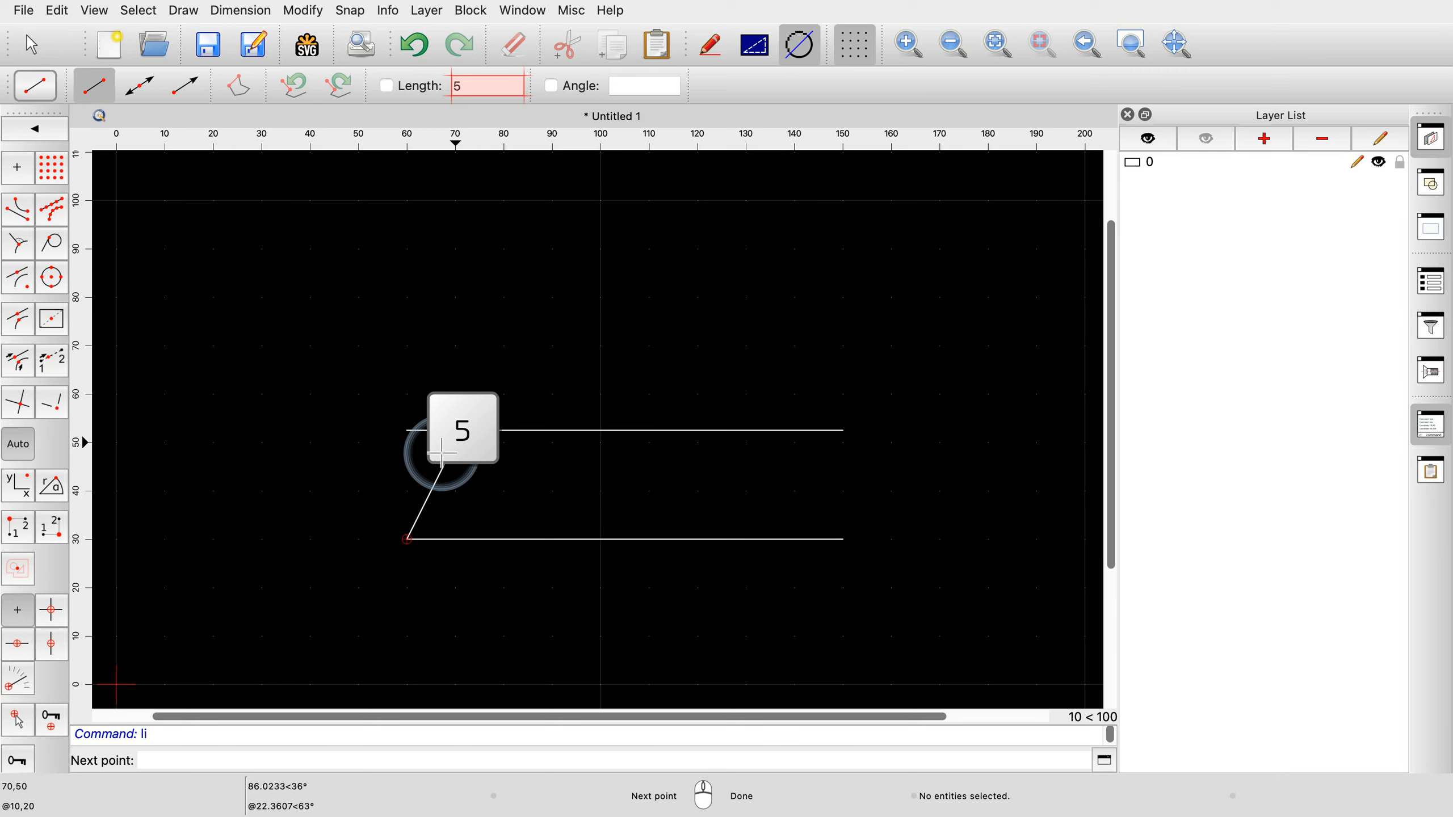
{"action": "type", "text": "2.8"}
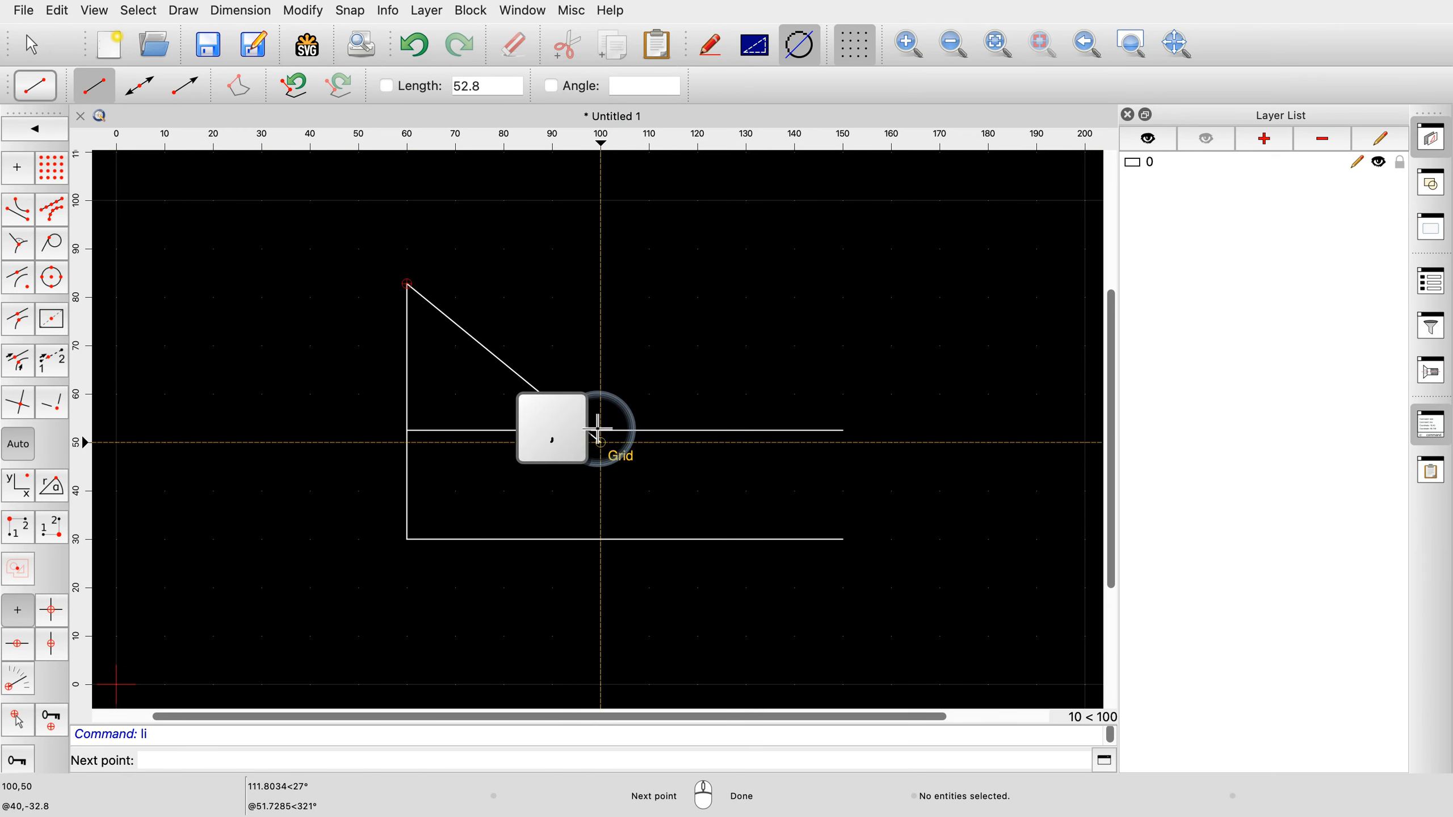
- Continue from the vertical line's upper end with a segment about 42 units long at a 30° angle
{"action": "key", "text": "a"}
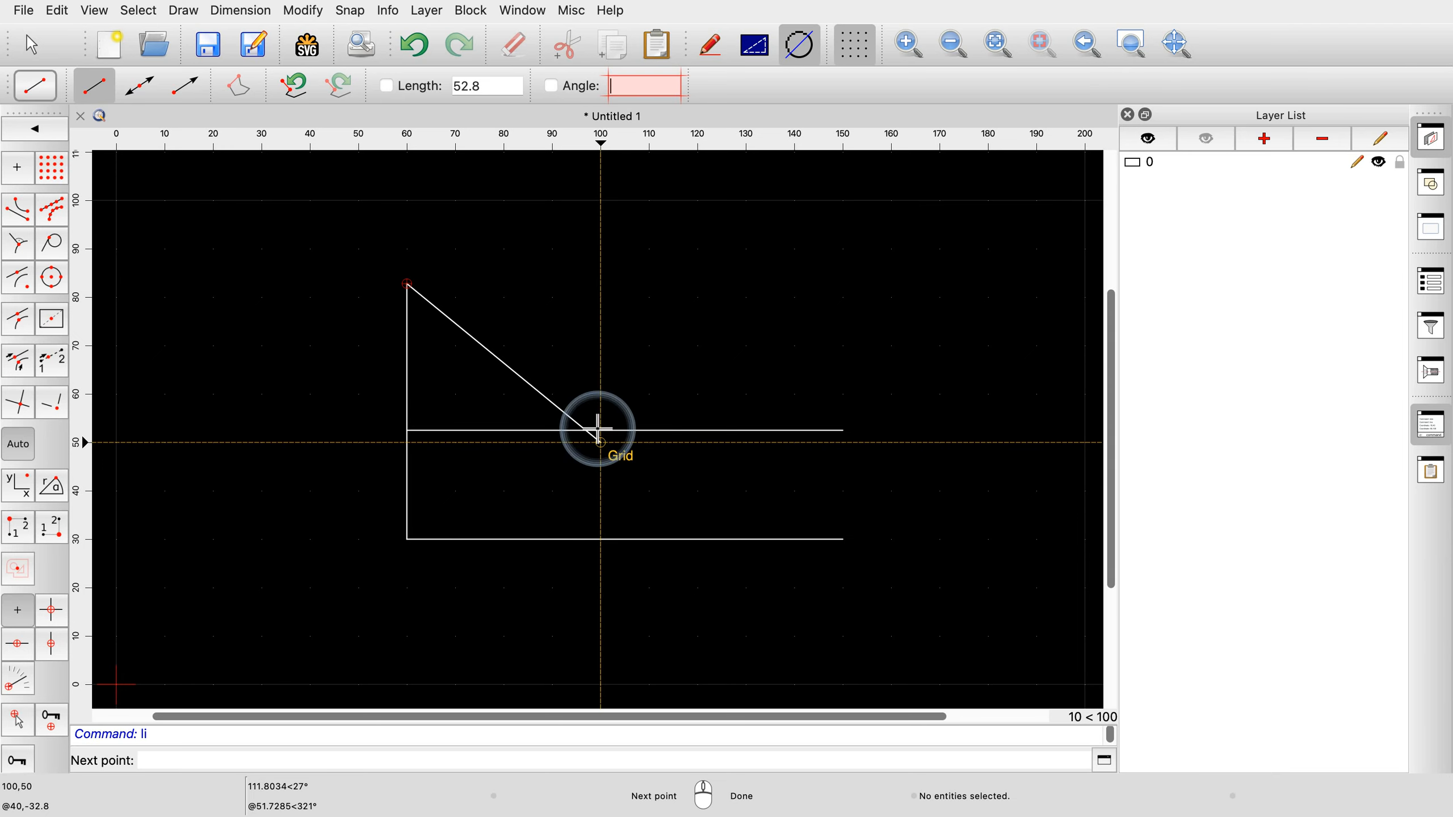
{"action": "type", "text": "30"}
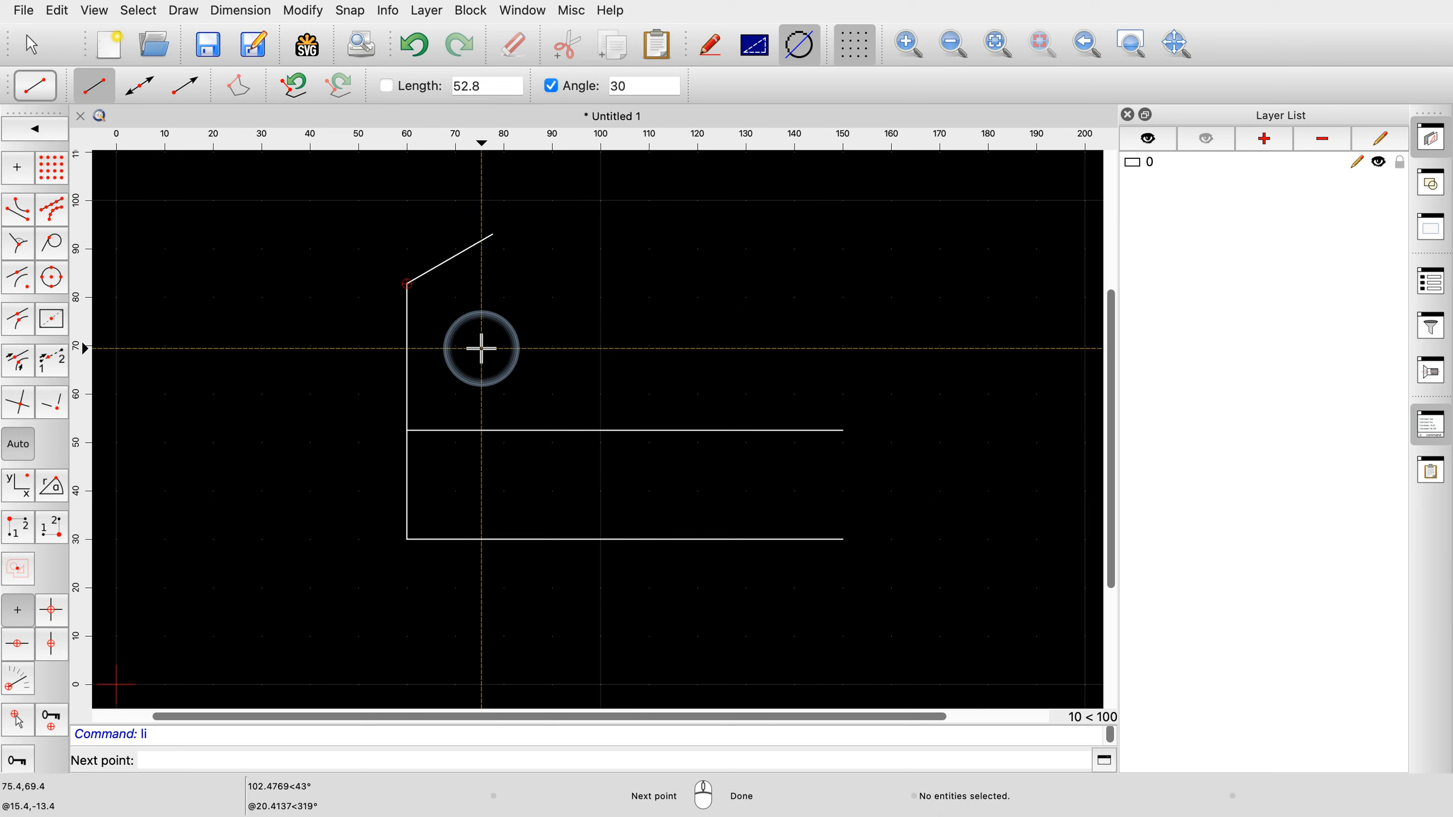
{"action": "left_click", "coordinate": [601, 345]}
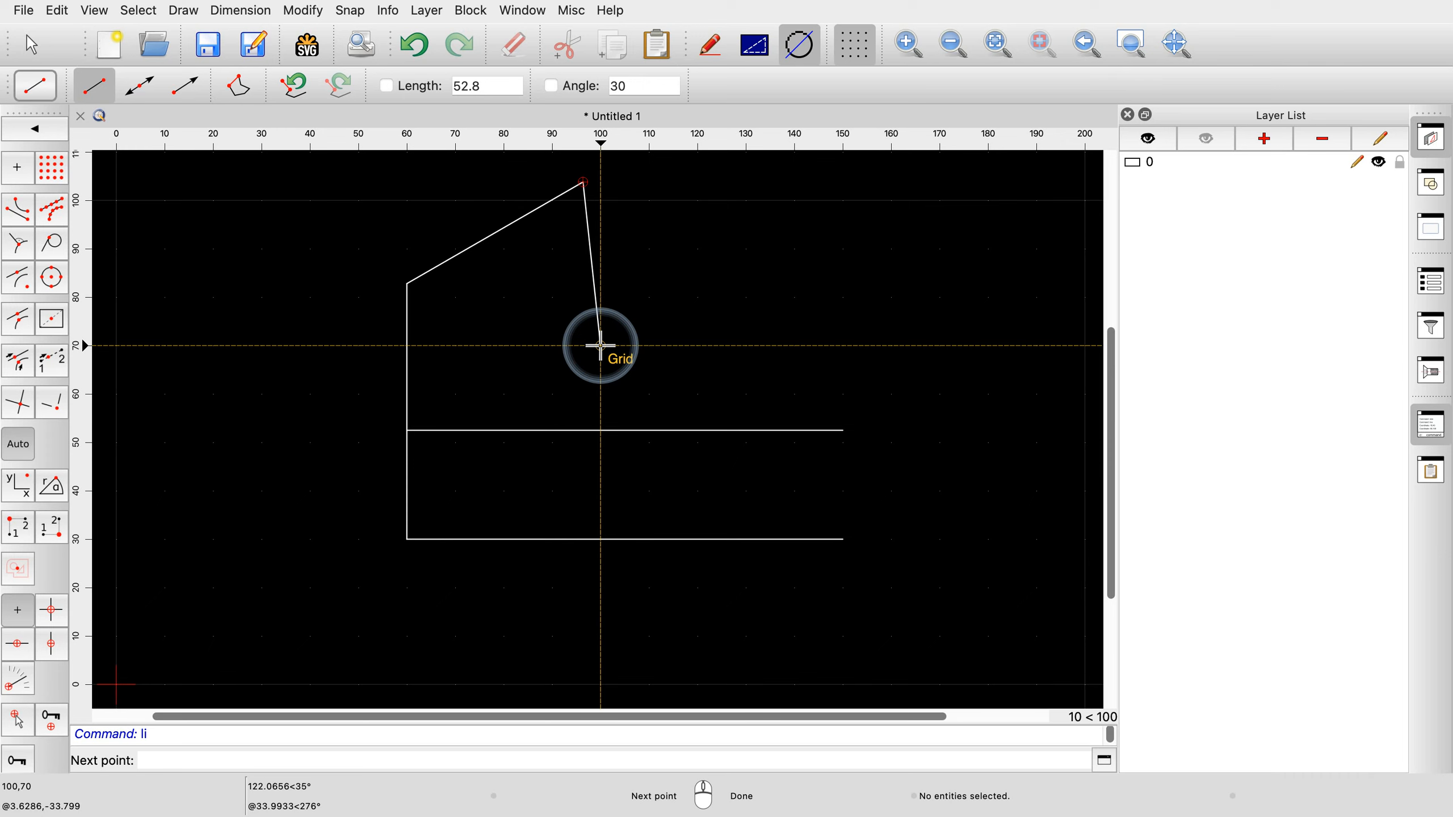
- Add a segment 43.5 units long at angle 0 from the sloped line's upper end and finish the Line command
{"action": "key", "text": "Tab"}
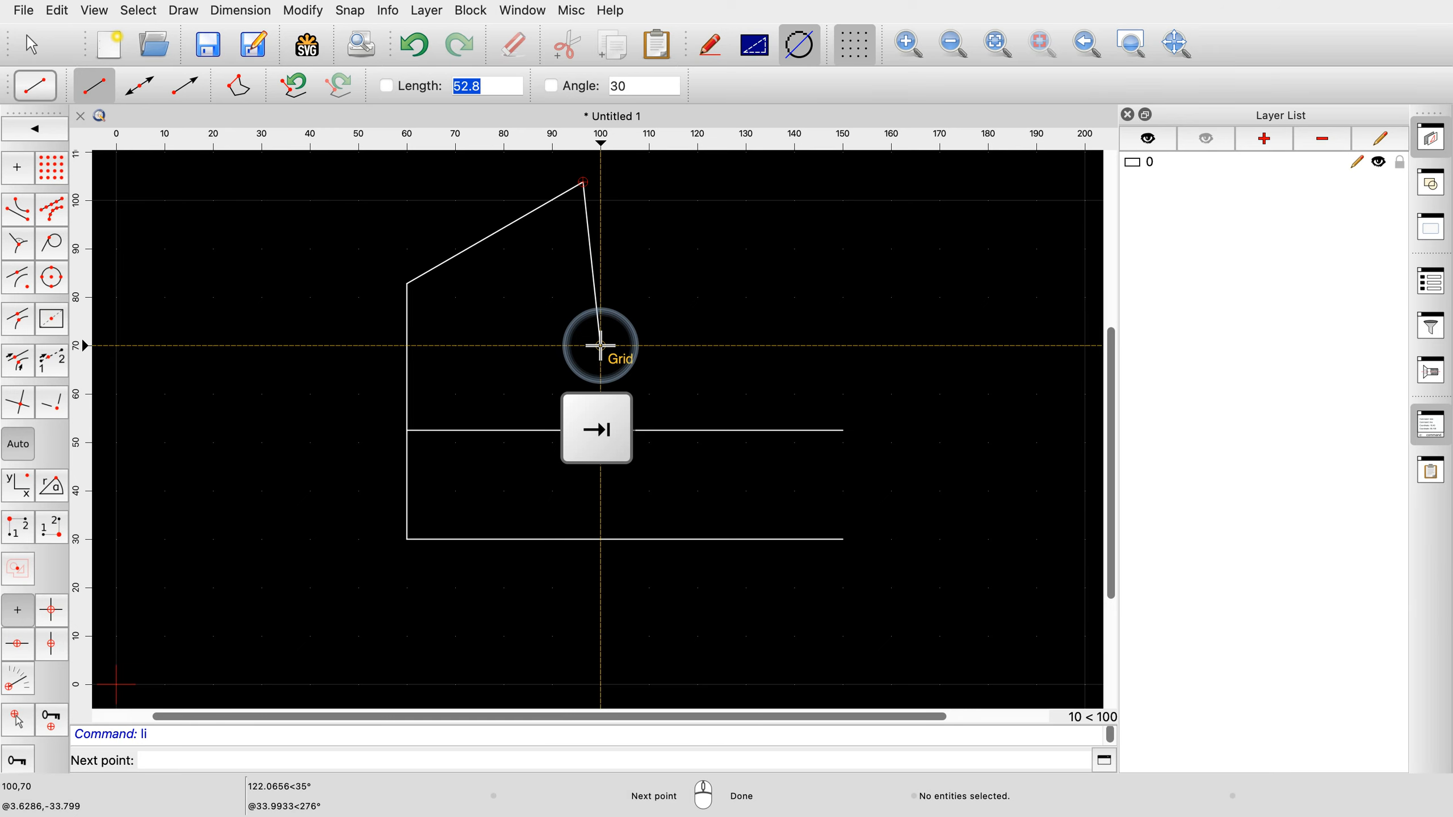
{"action": "type", "text": "43.5"}
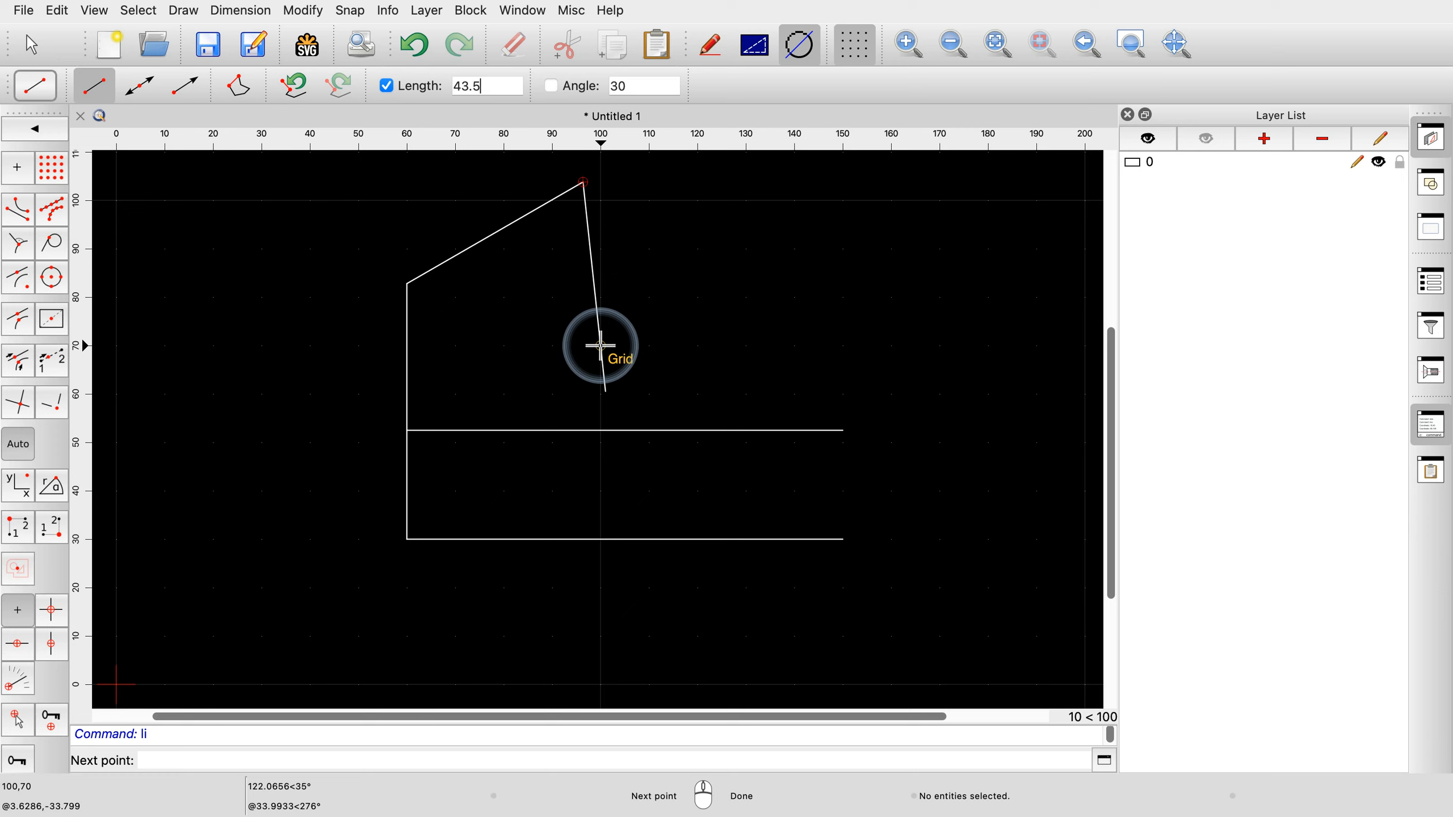
{"action": "key", "text": "Tab"}
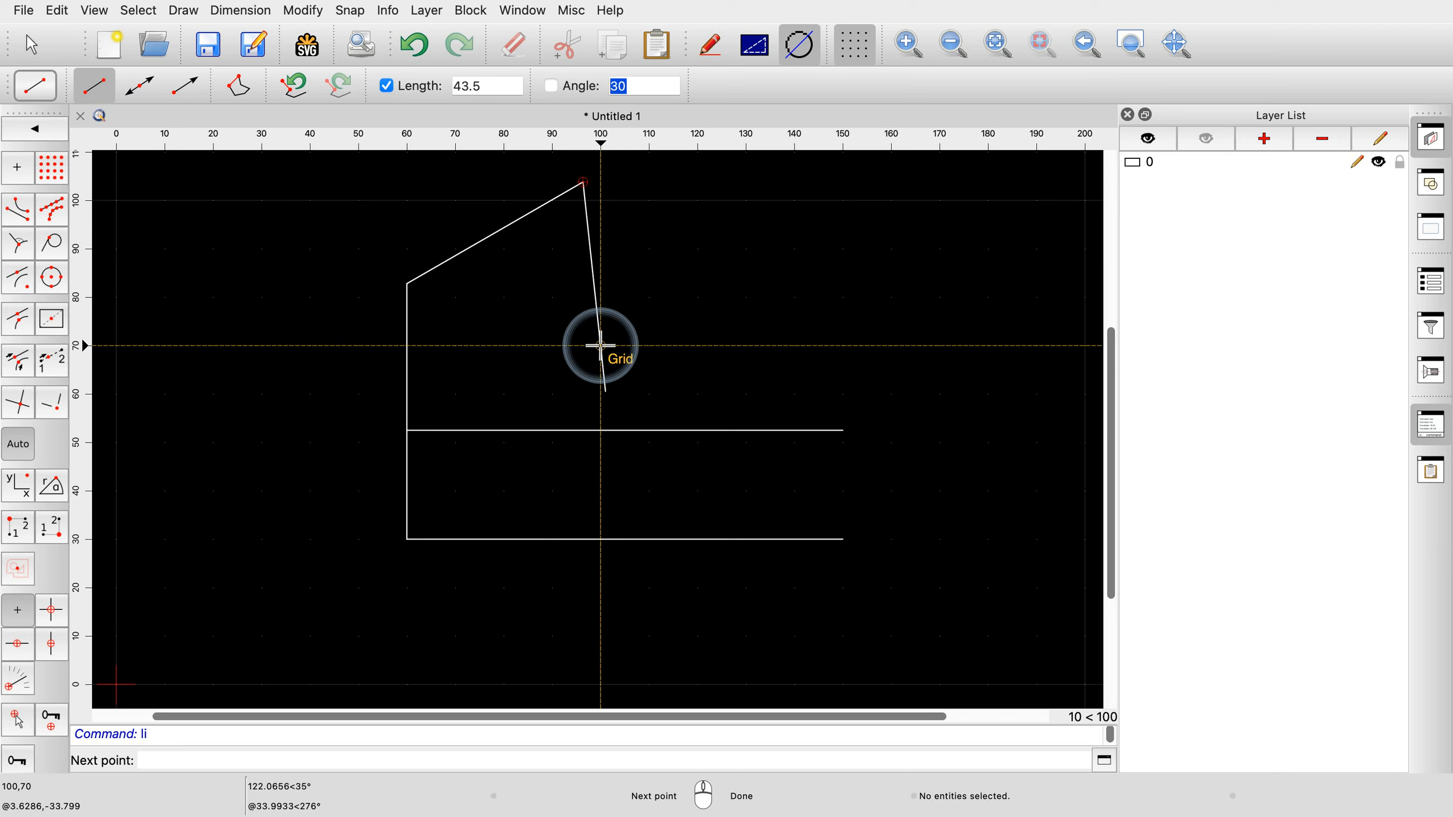
{"action": "type", "text": "0"}
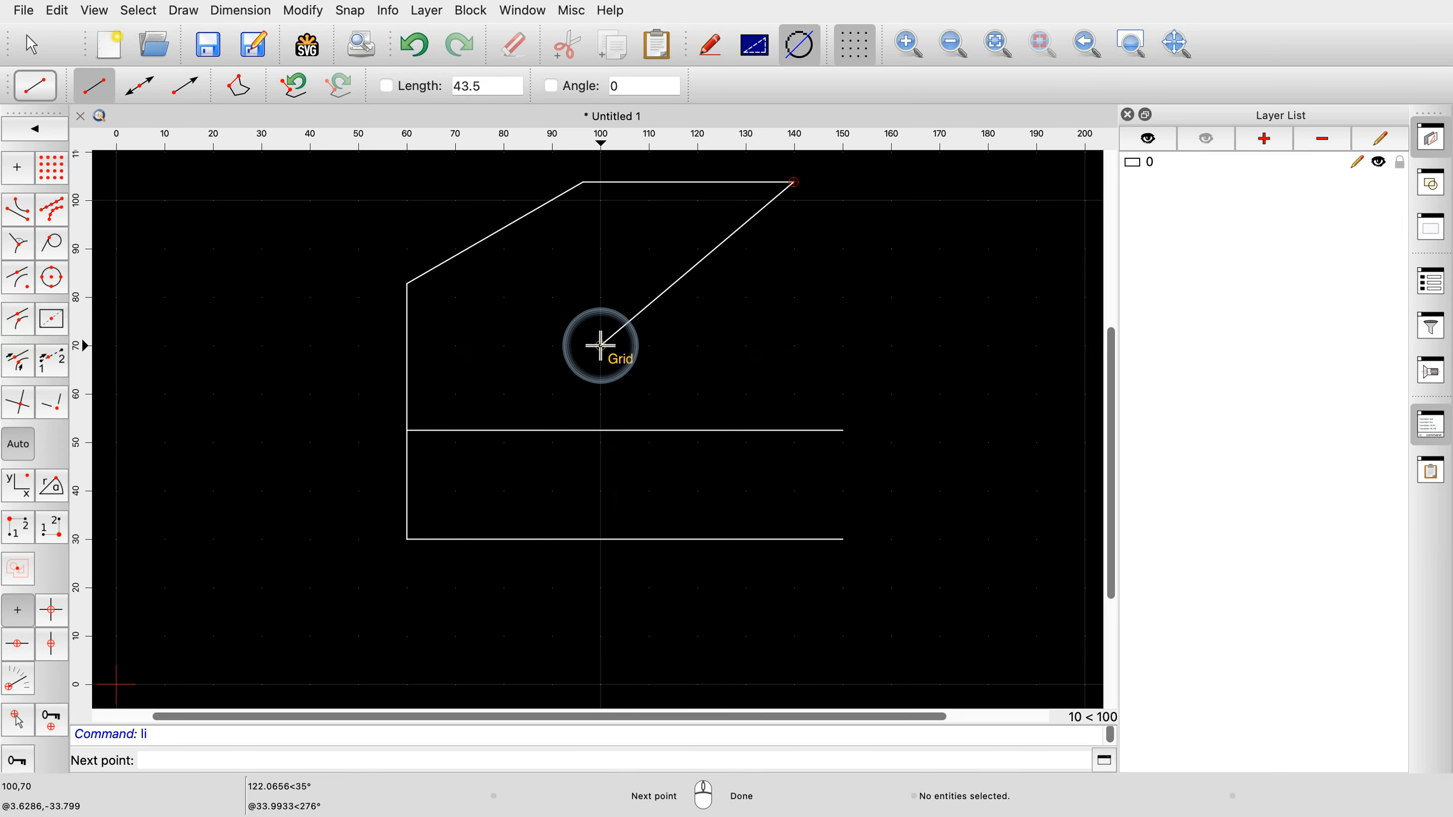
{"action": "right_click", "coordinate": [600, 346]}
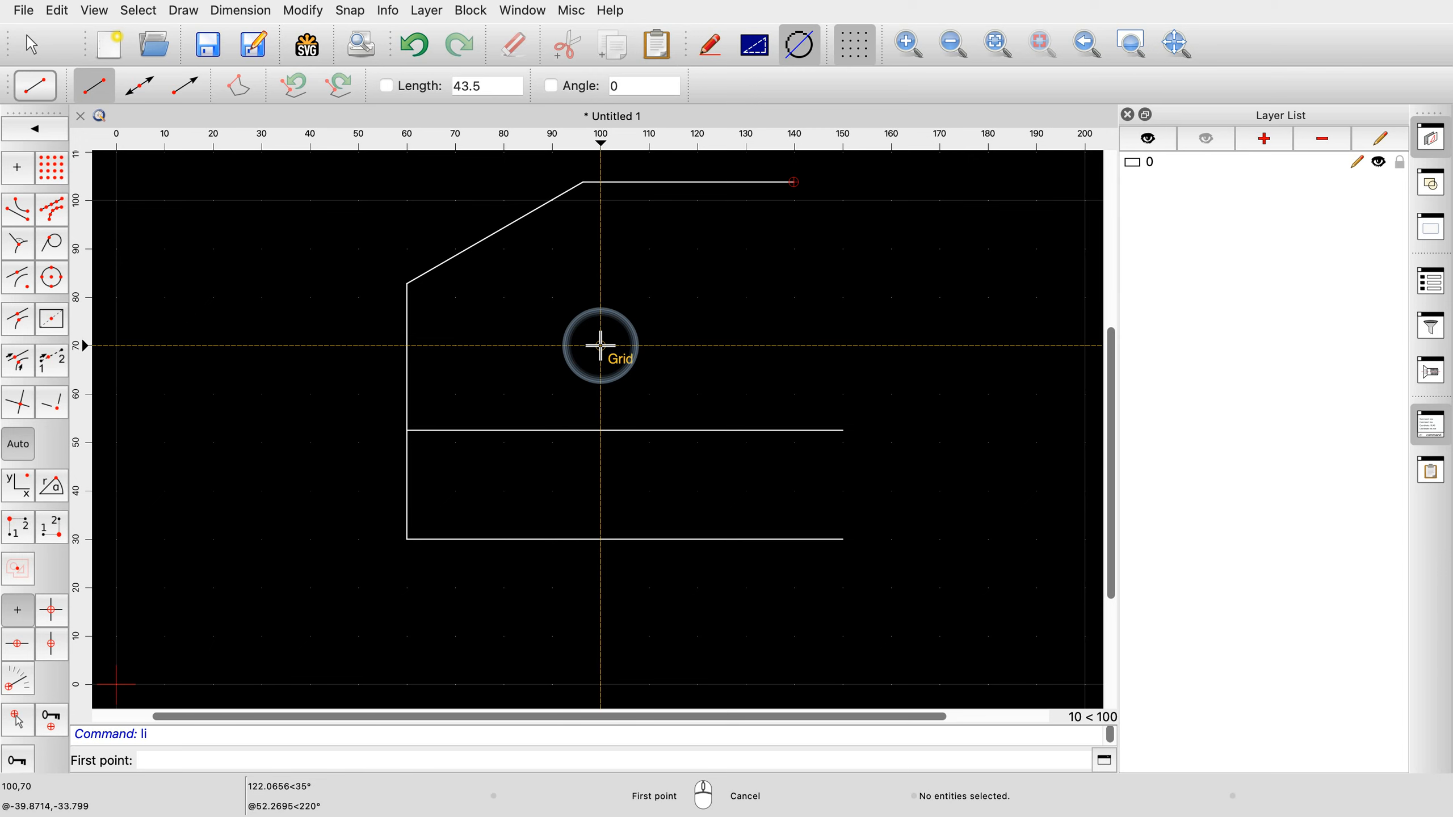
{"action": "right_click", "coordinate": [600, 346]}
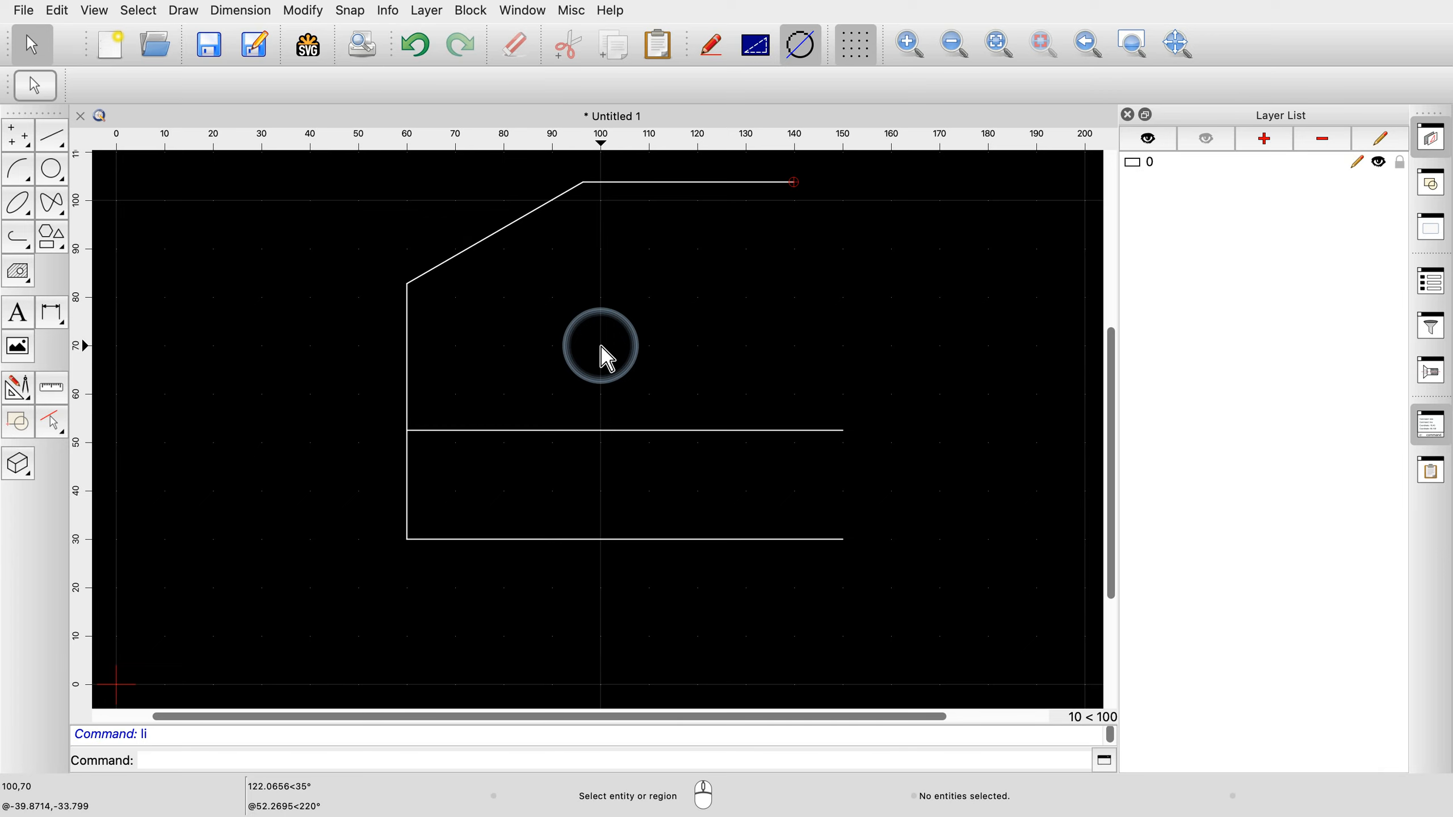
- Place a circle of radius 14 on the middle horizontal line, its centre snapped at distance 32 from the line's right end
{"action": "key", "text": "c"}
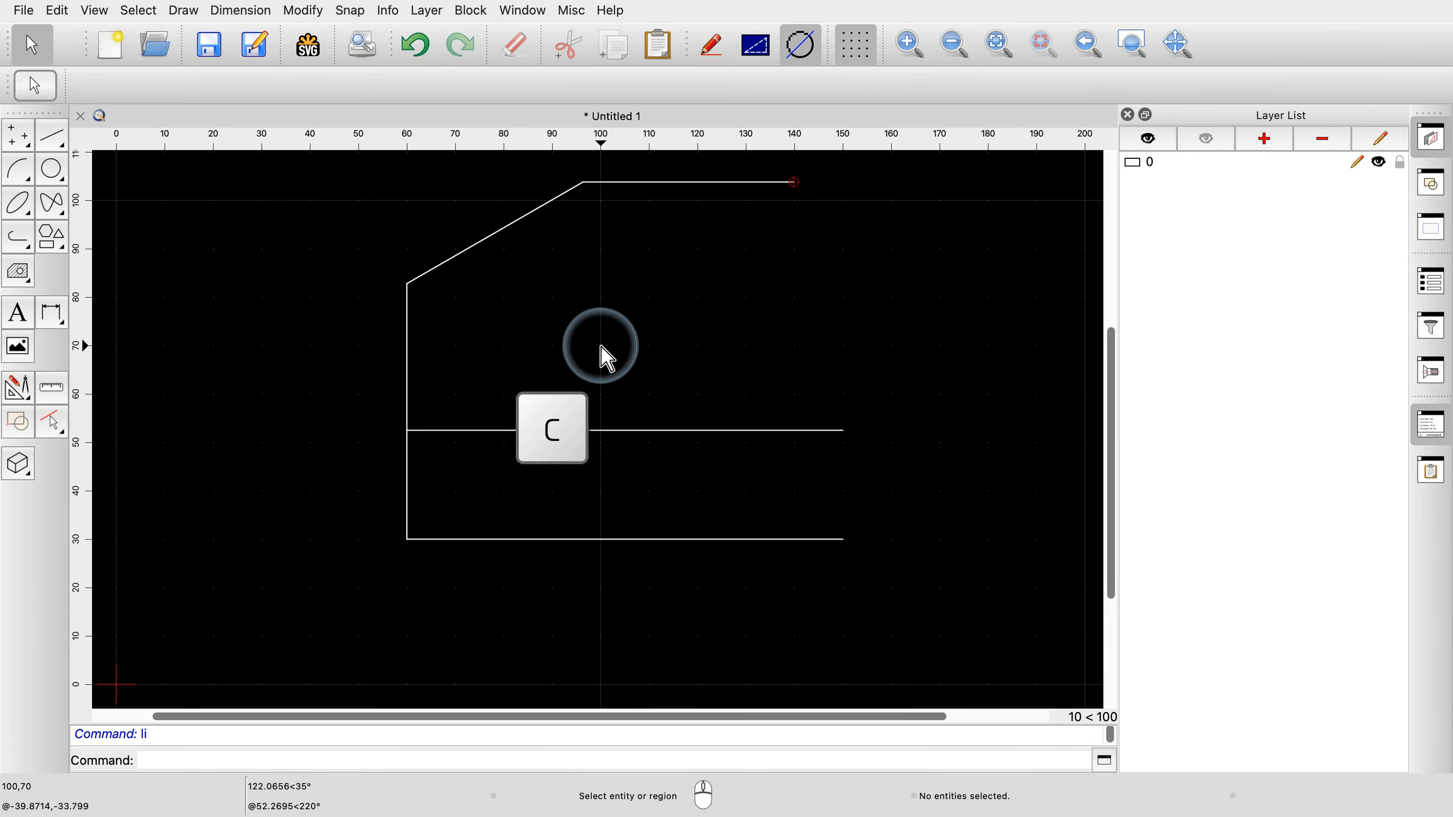
{"action": "key", "text": "r"}
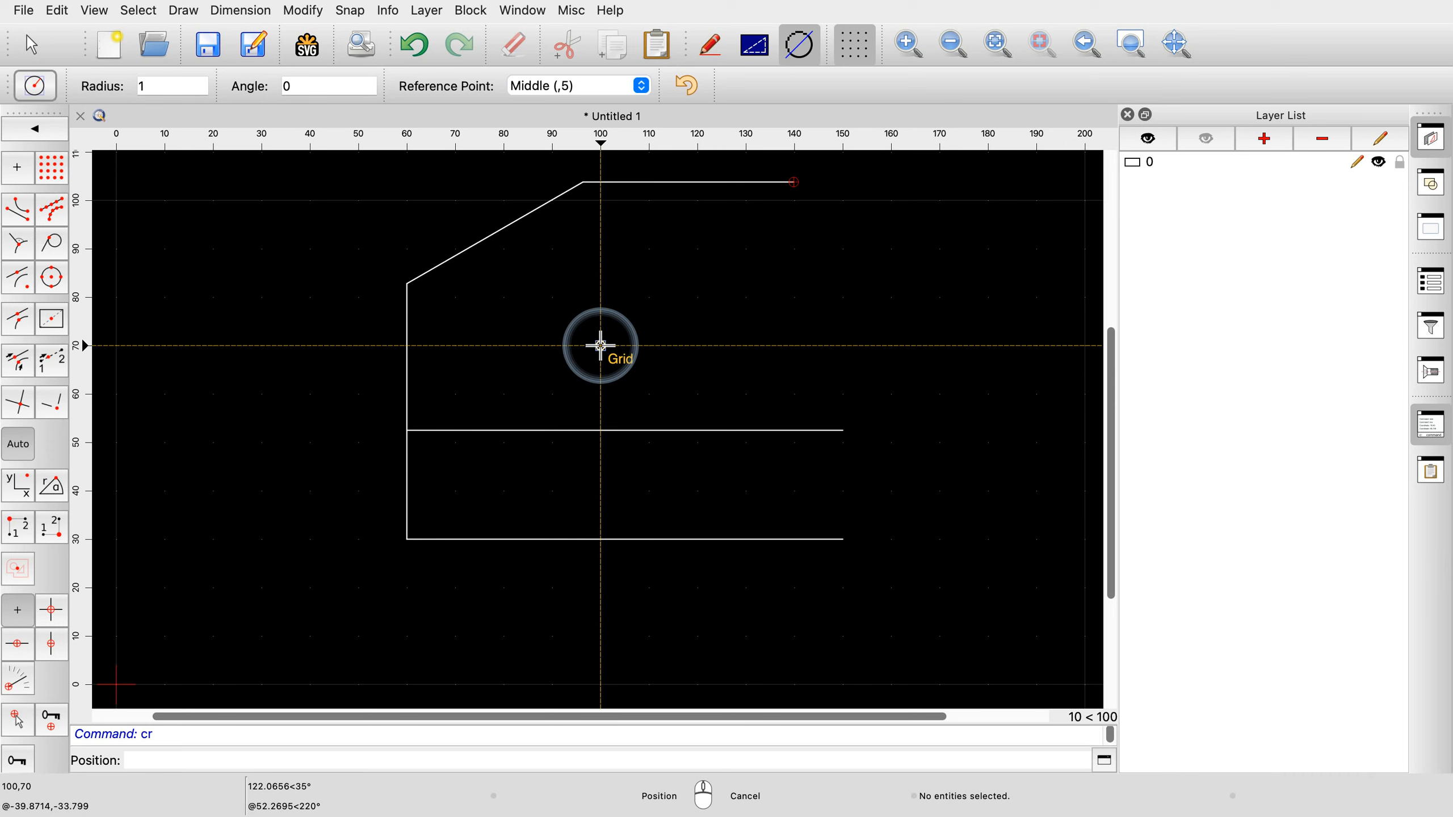
{"action": "type", "text": "14"}
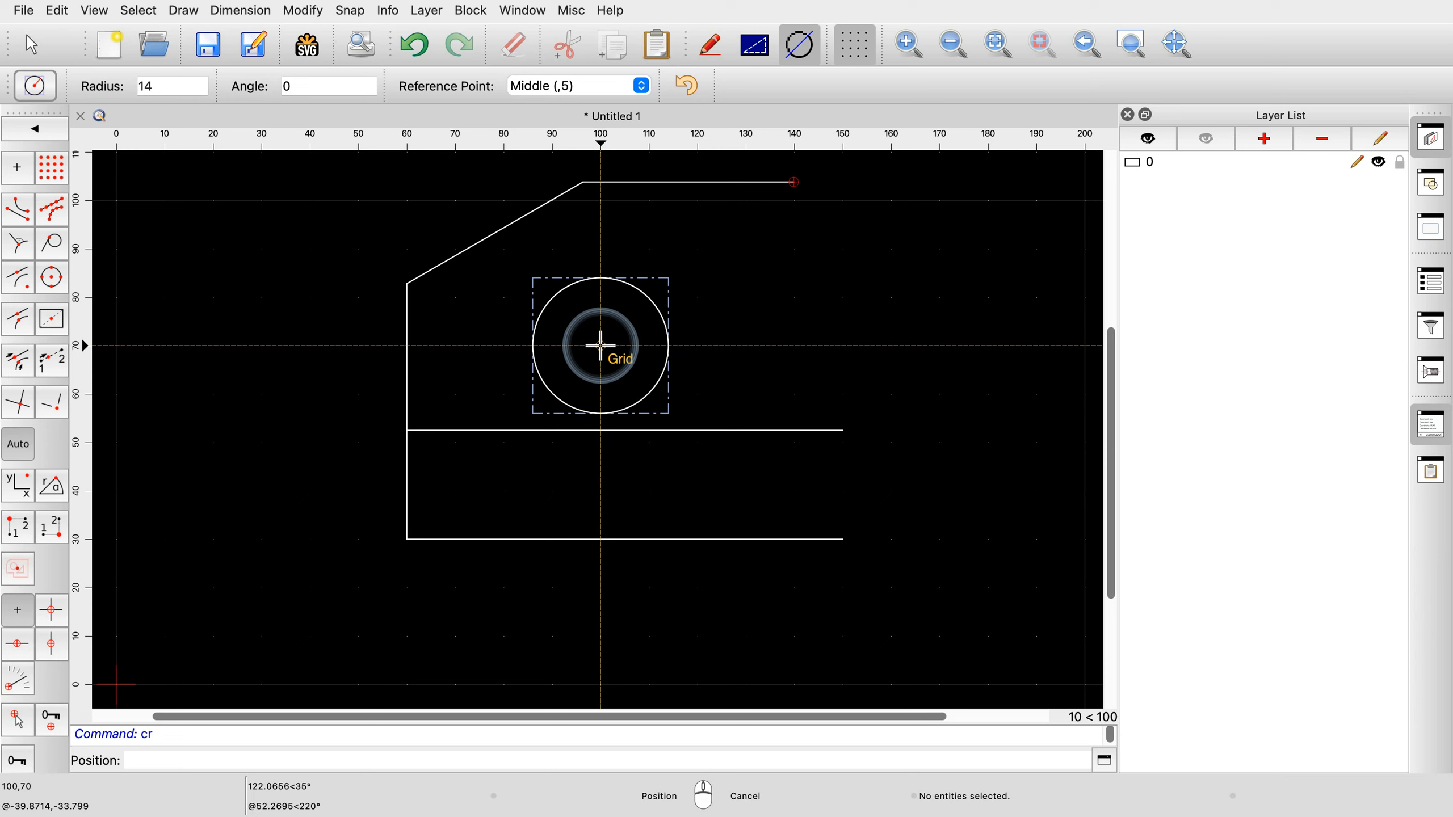
{"action": "type", "text": "sd"}
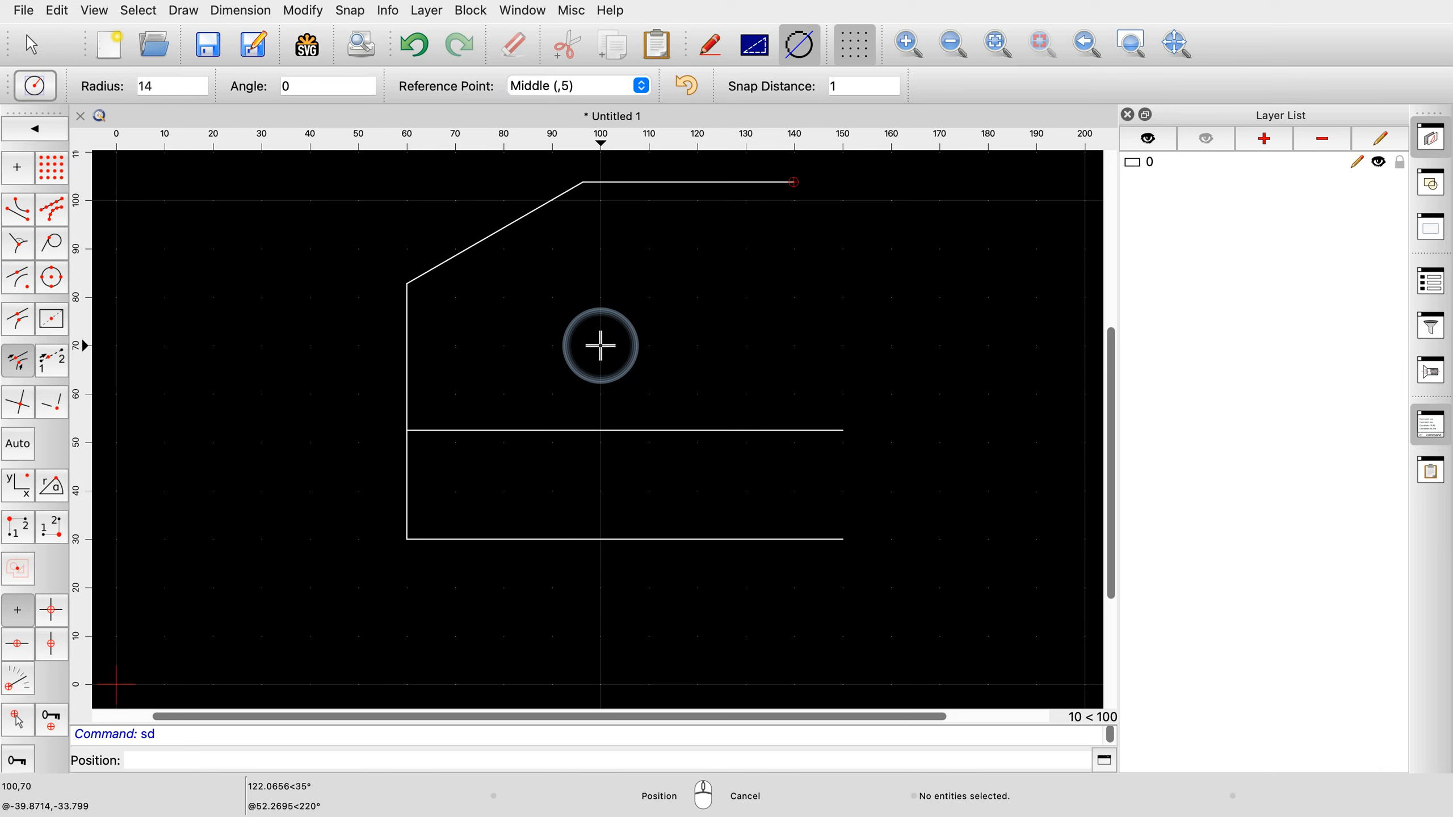
{"action": "key", "text": "comma"}
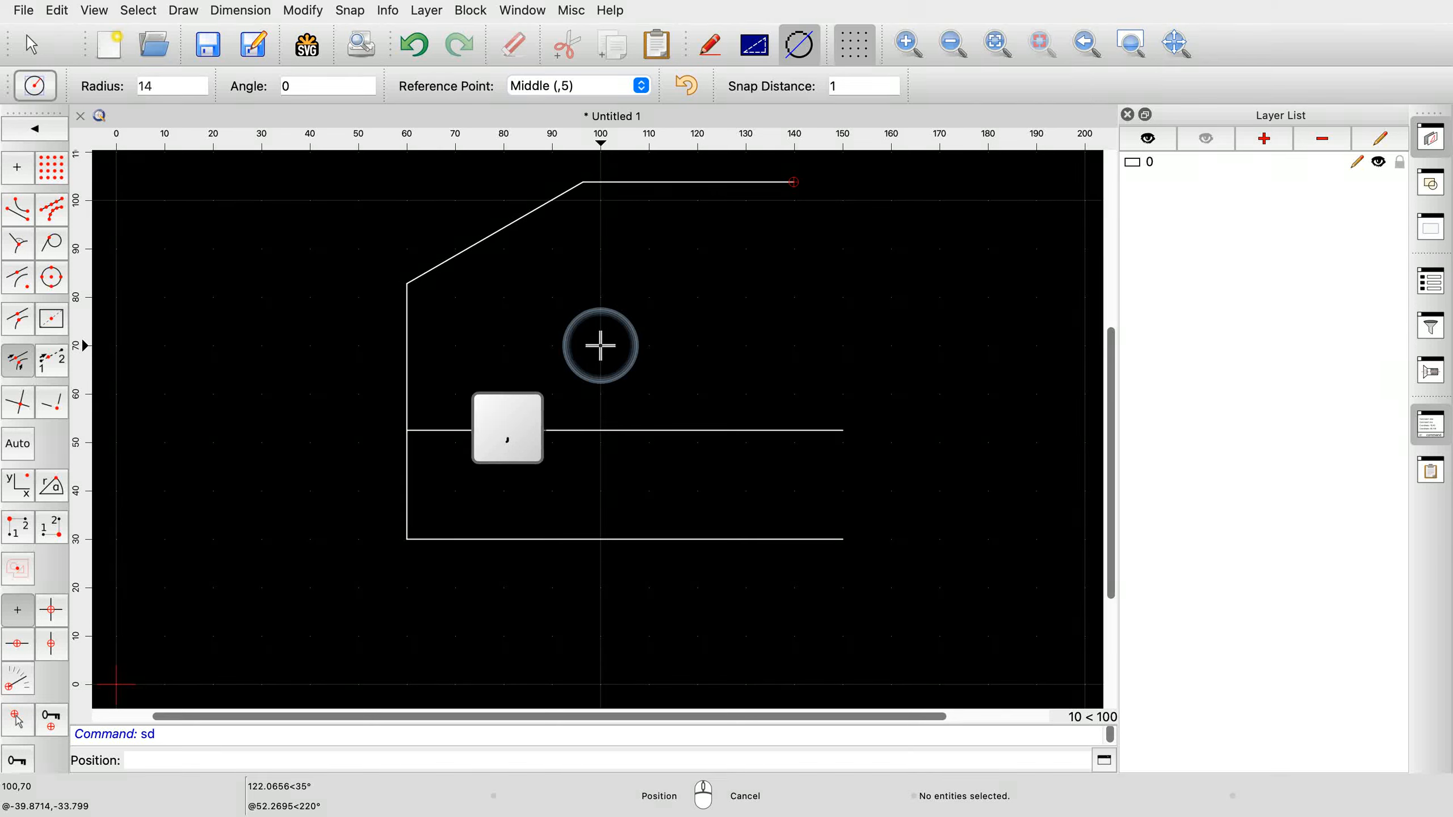
{"action": "key", "text": "comma"}
{"action": "key", "text": "d"}
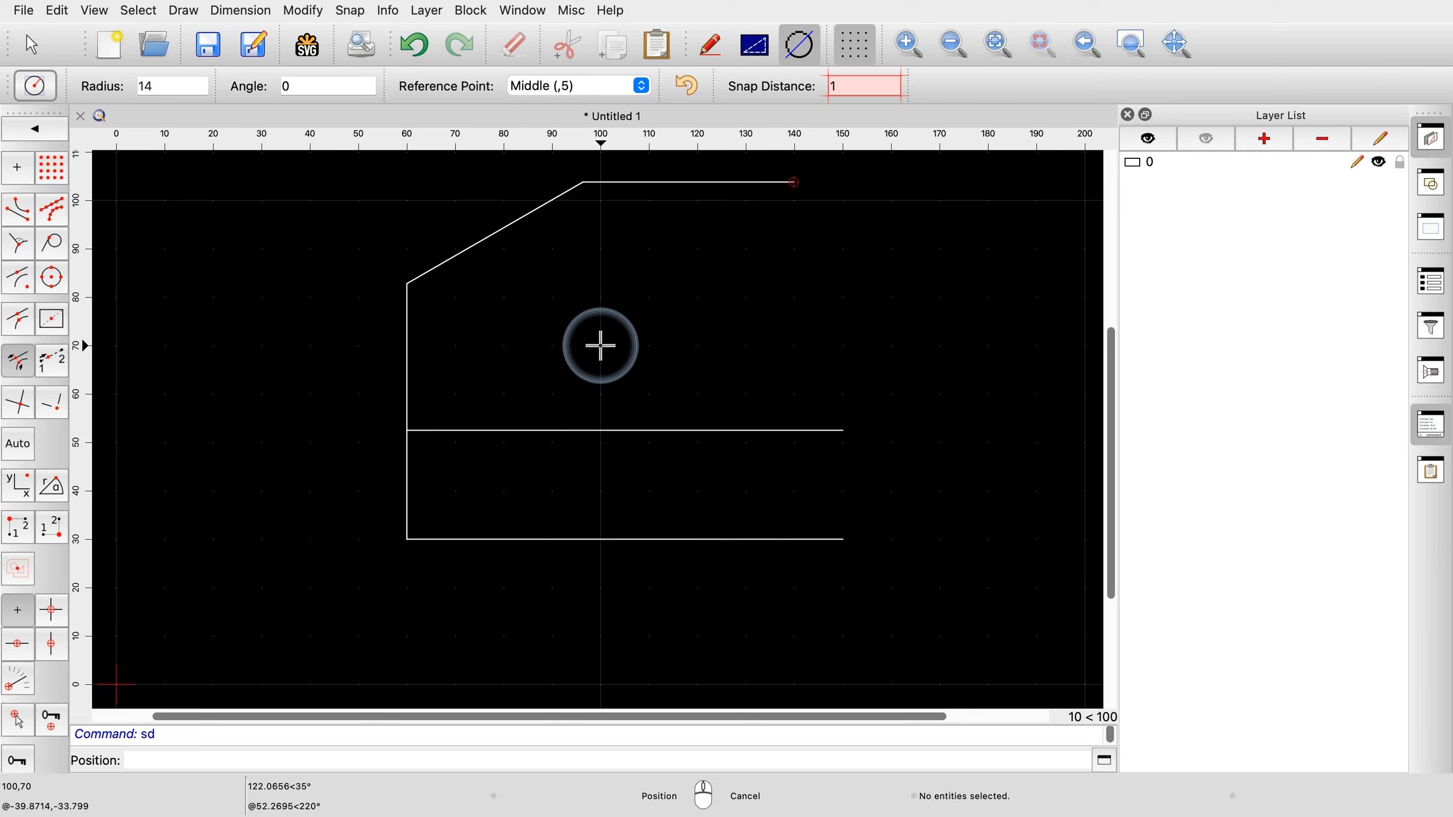
{"action": "type", "text": "3"}
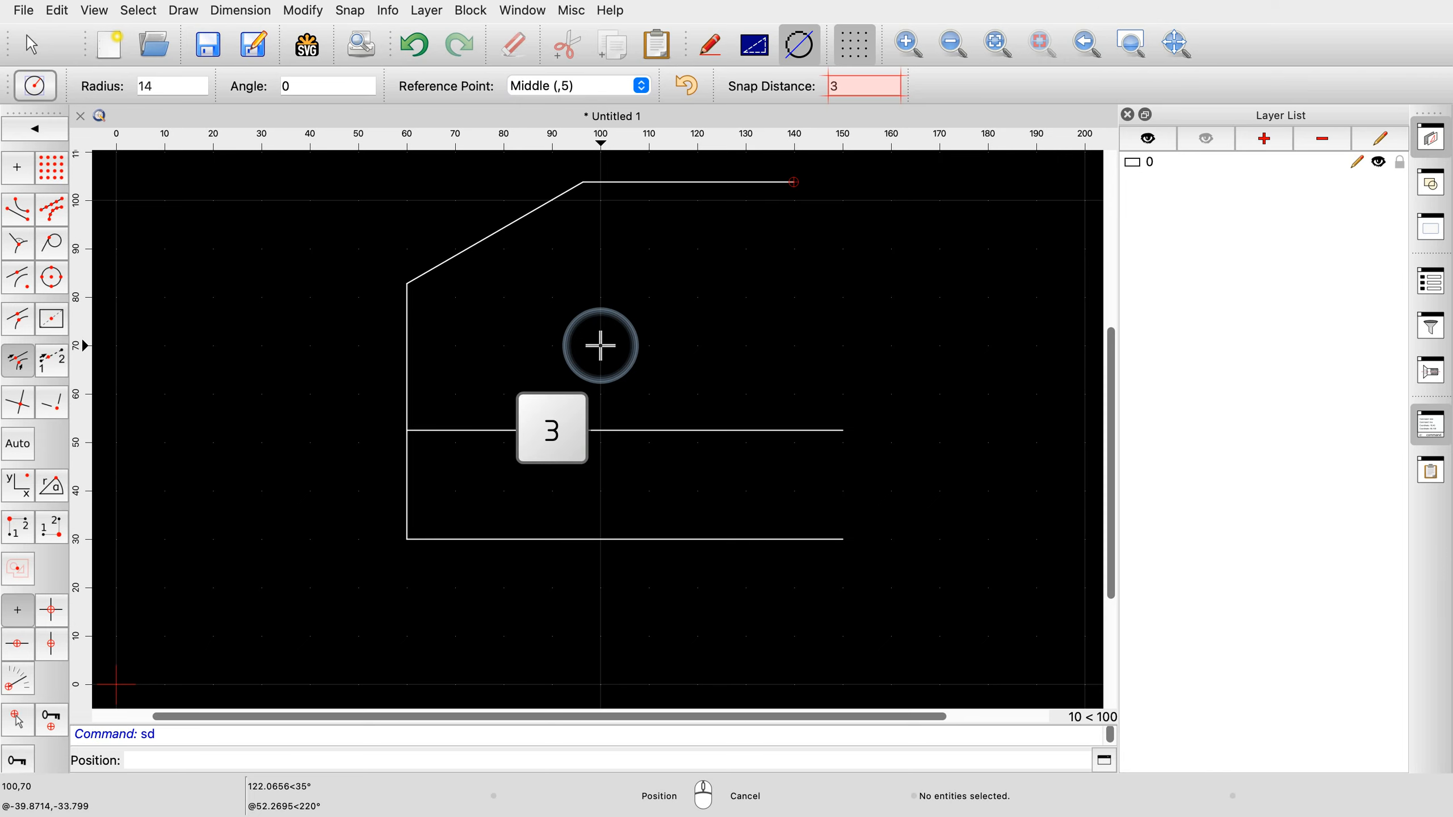
{"action": "type", "text": "2"}
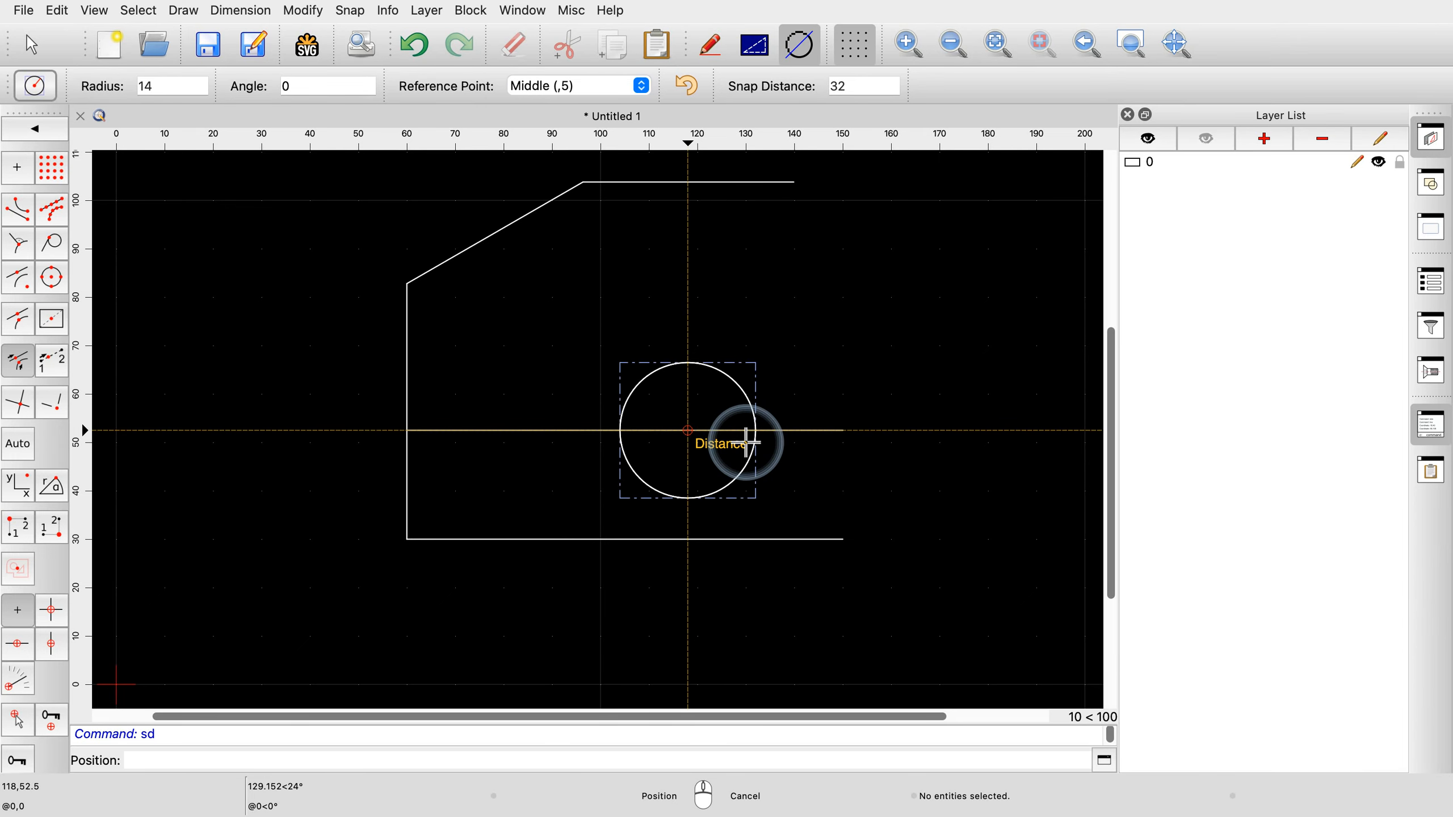
{"action": "right_click", "coordinate": [747, 445]}
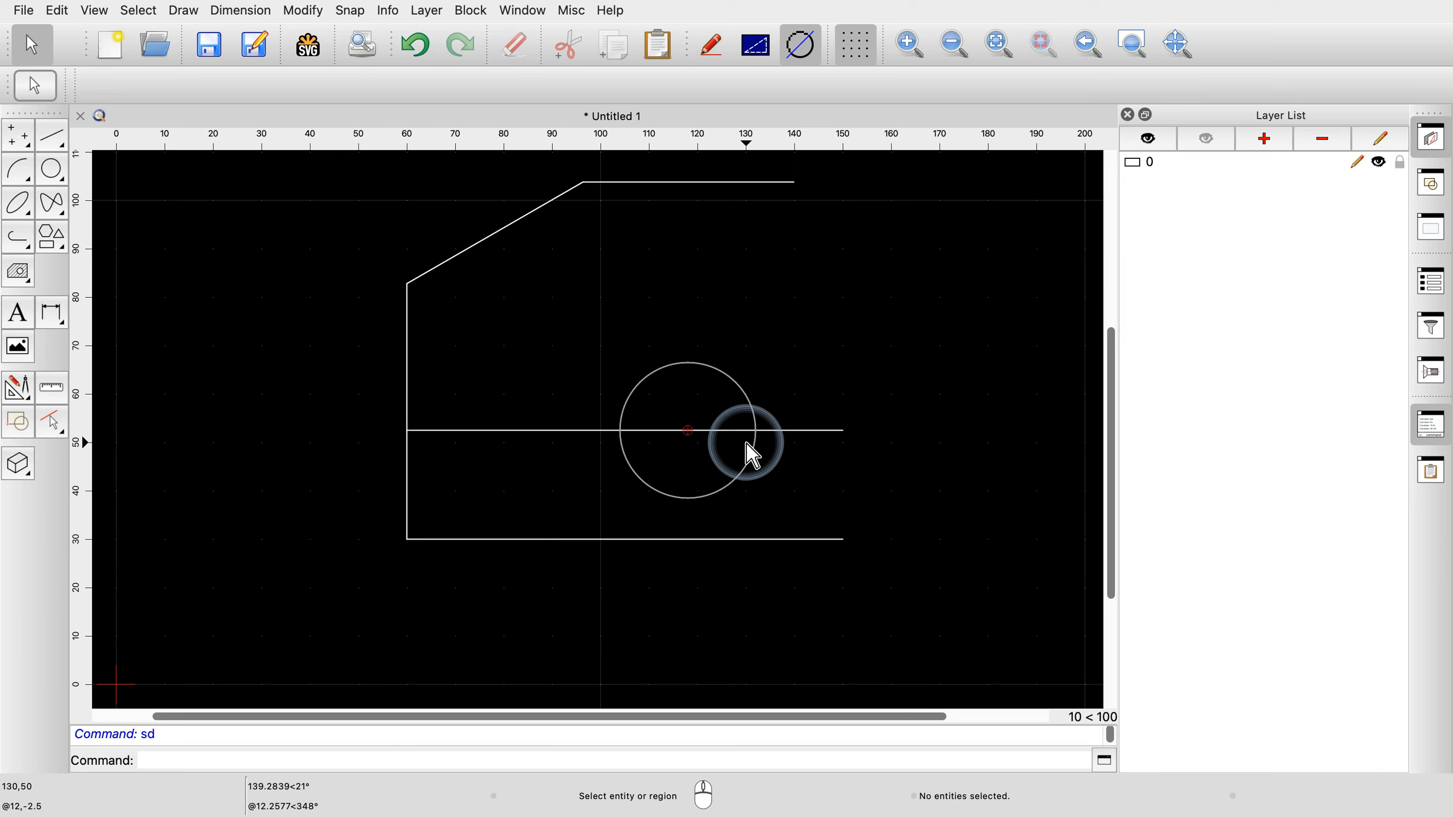
- View the overview of keyboard shortcuts and close it again
{"action": "key", "text": "F1"}
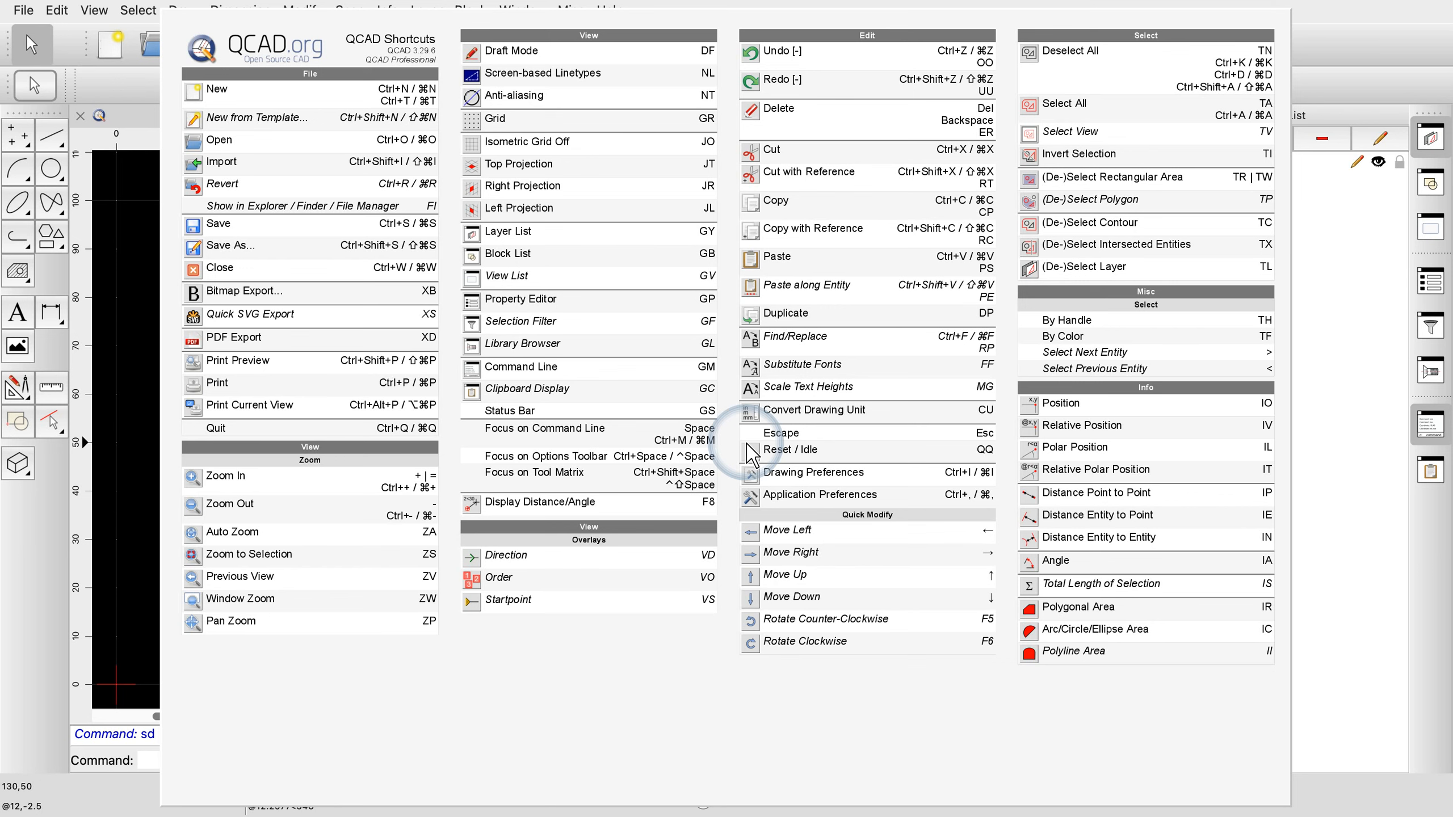
{"action": "left_click", "coordinate": [751, 456]}
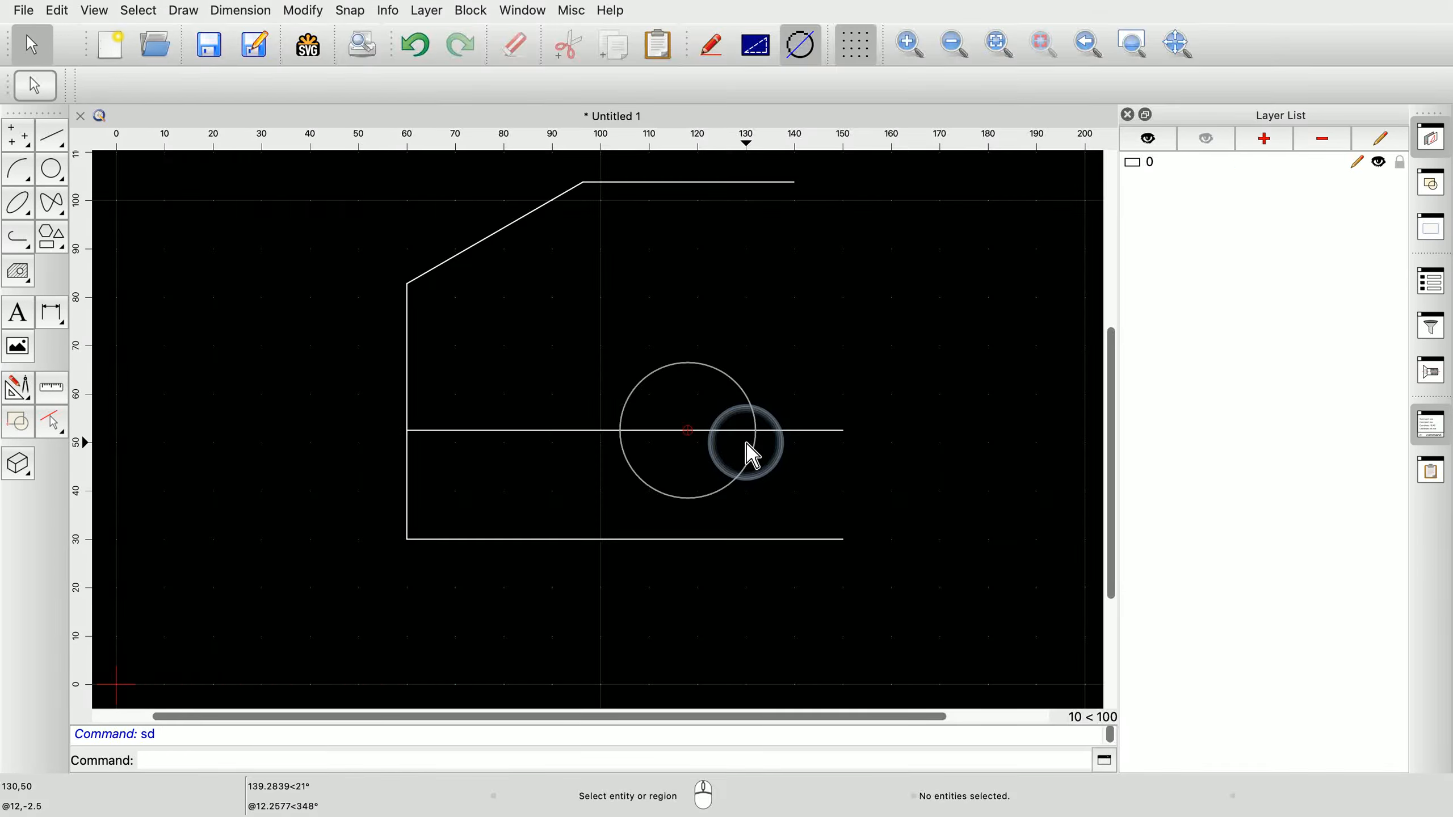